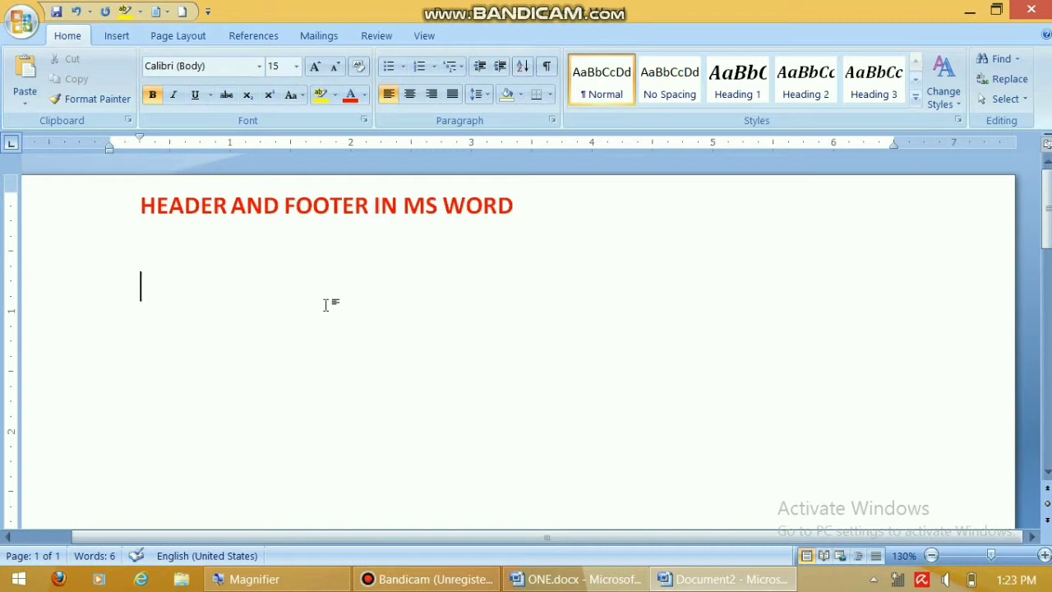
# Generate sample body text below the heading with =RAND(5,6)
pyautogui.write('=RAN')
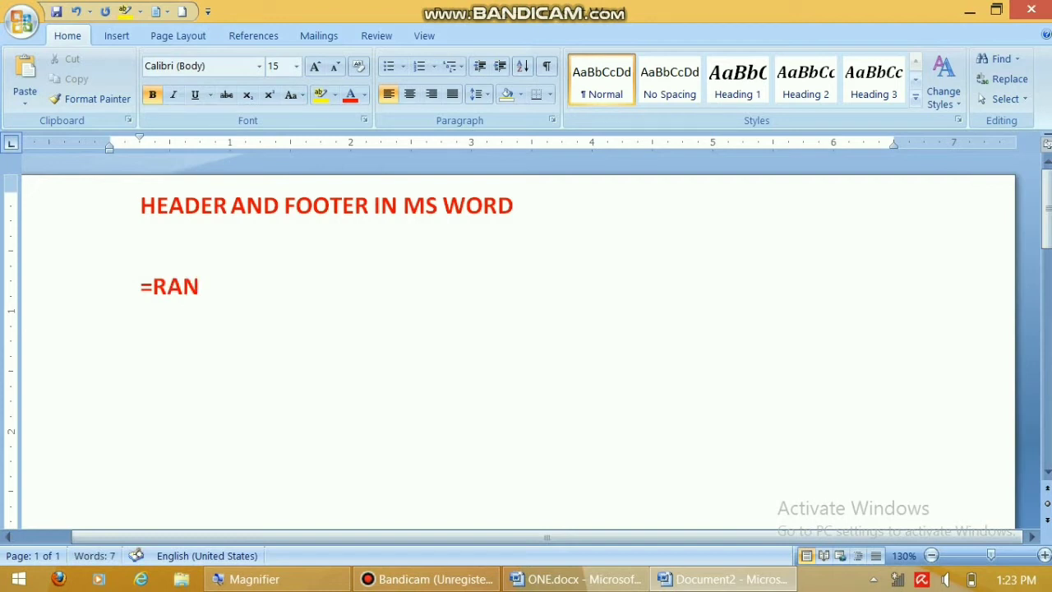
pyautogui.write('D(5,')
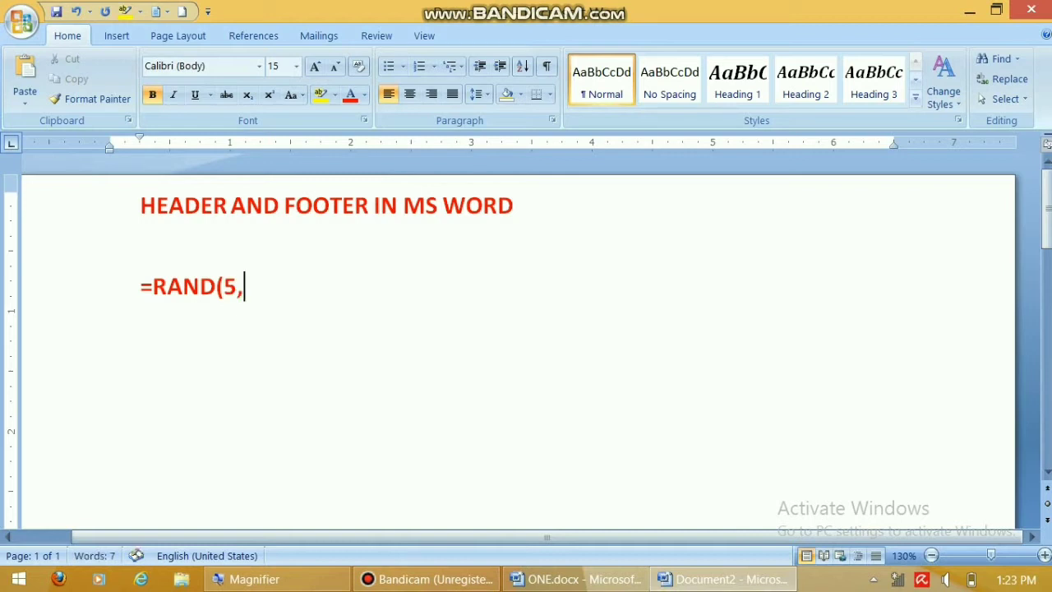
pyautogui.write('6)')
pyautogui.press('Return')
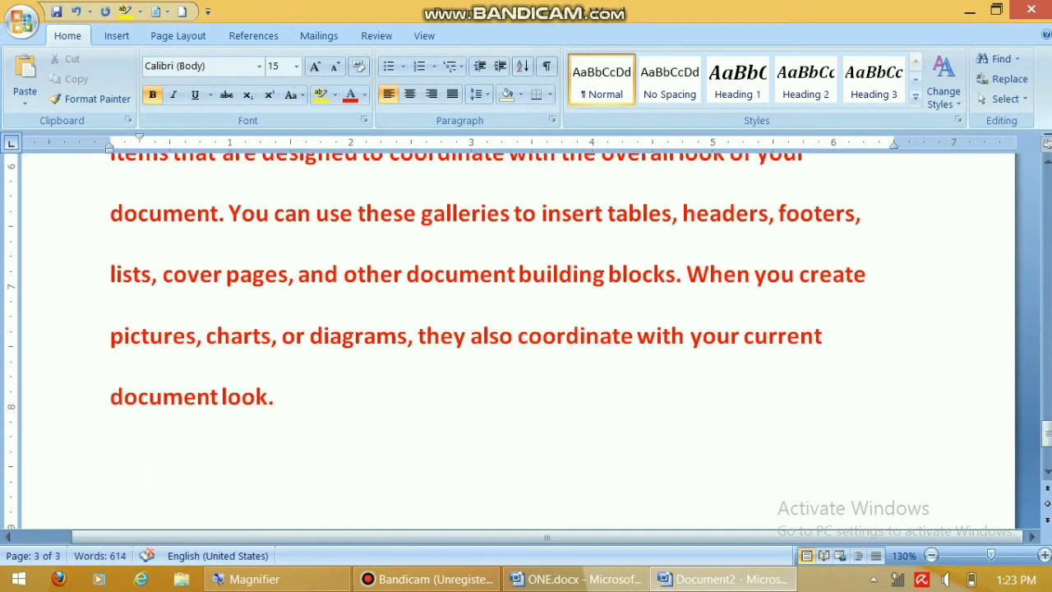
# Set the font colour of the entire document to Automatic
pyautogui.hotkey('ctrl', 'a')
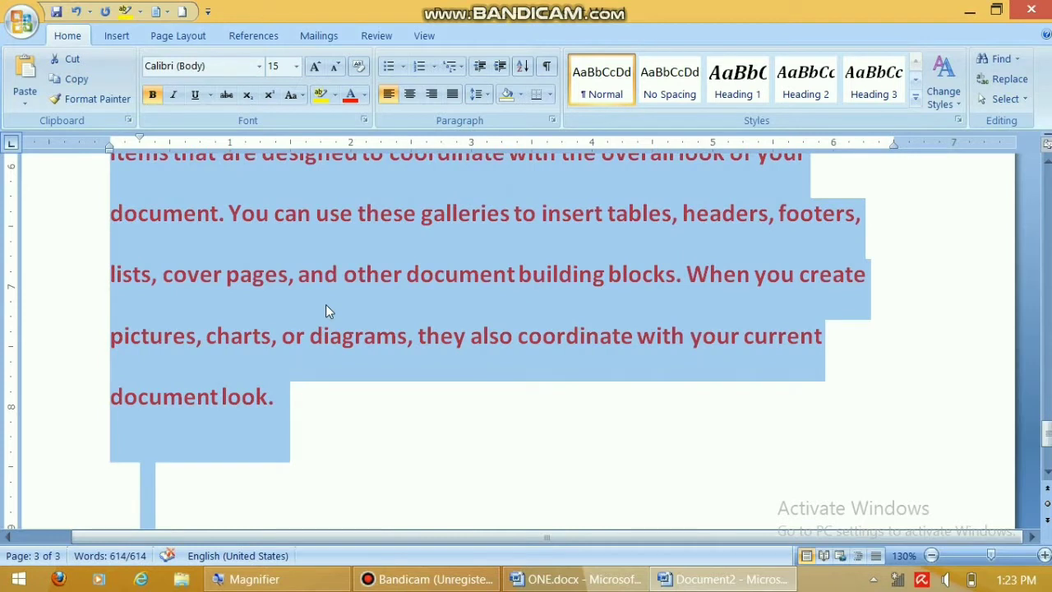
pyautogui.scroll(-5, 325, 304)
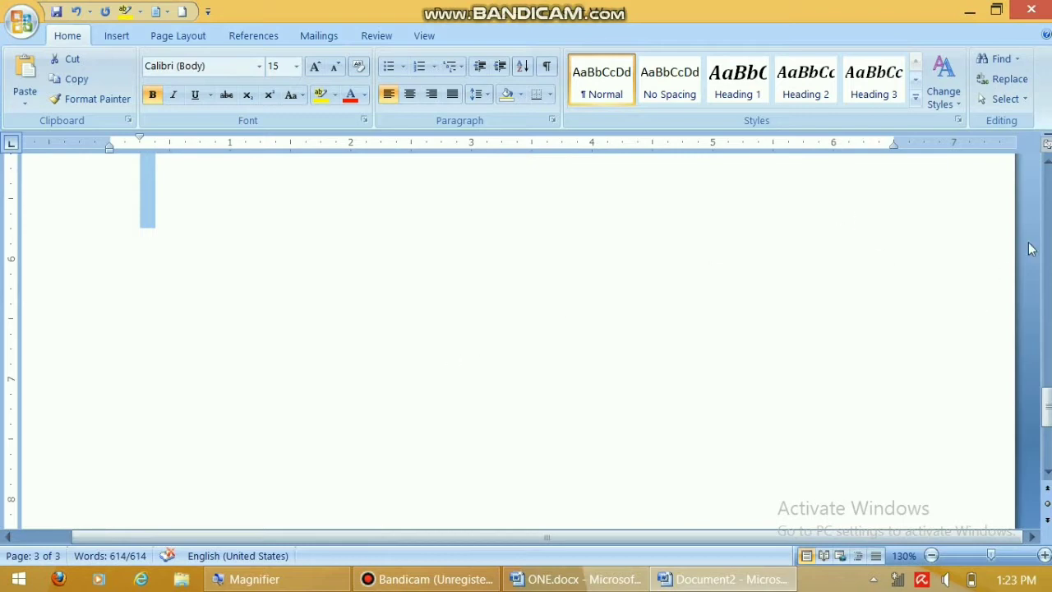
pyautogui.moveTo(1044, 415); pyautogui.dragTo(1044, 211)
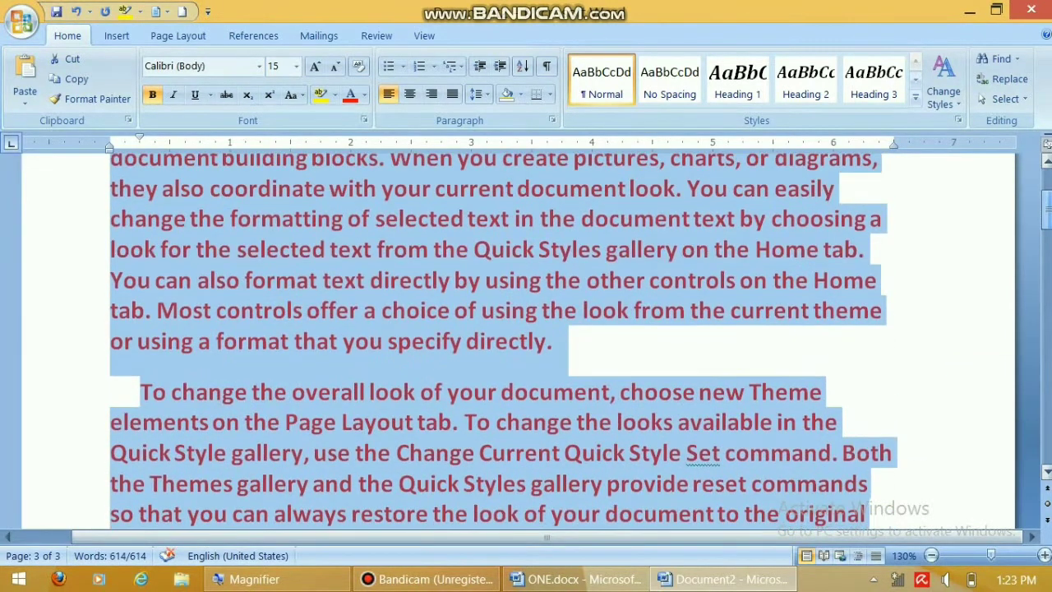
pyautogui.click(364, 95)
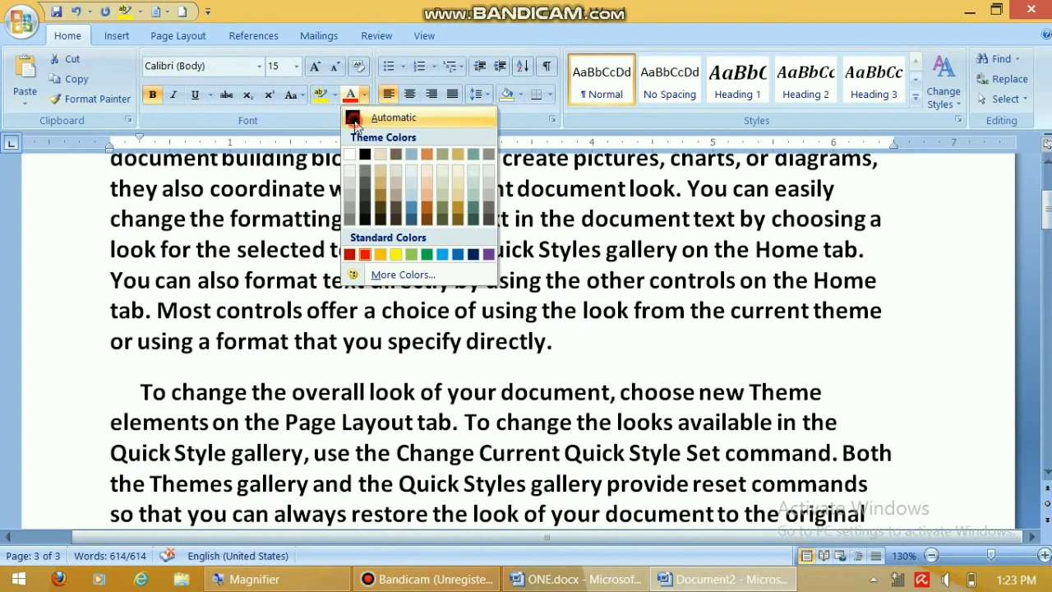
pyautogui.click(366, 281)
# Insert page breaks after "change the formatting of selected text" in the first paragraph and after "overall look of your document." in page 2's last paragraph
pyautogui.scroll(2, 487, 306)
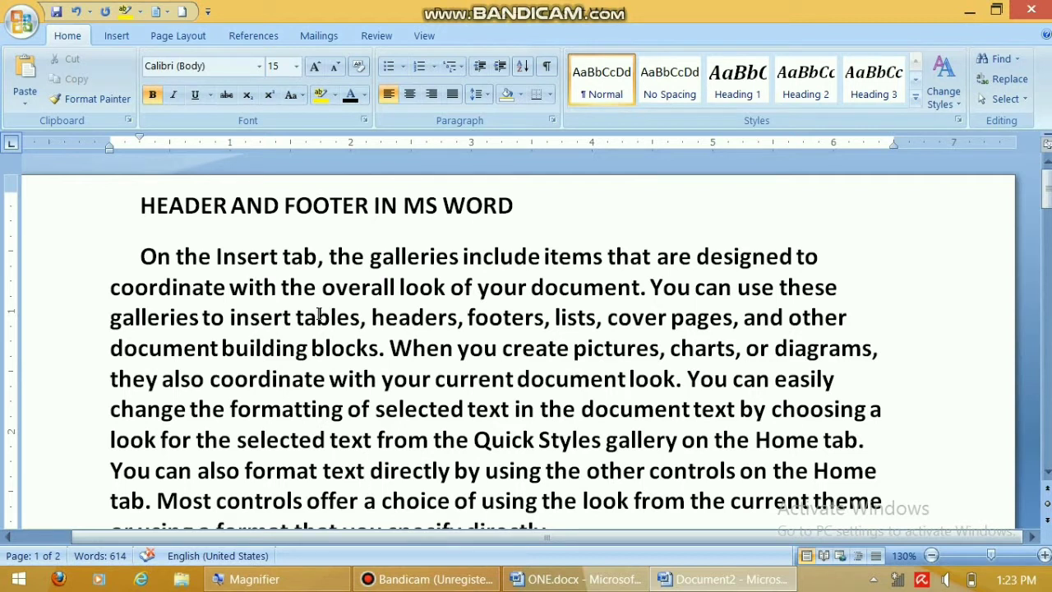
pyautogui.click(509, 408)
pyautogui.hotkey('ctrl', 'Return')
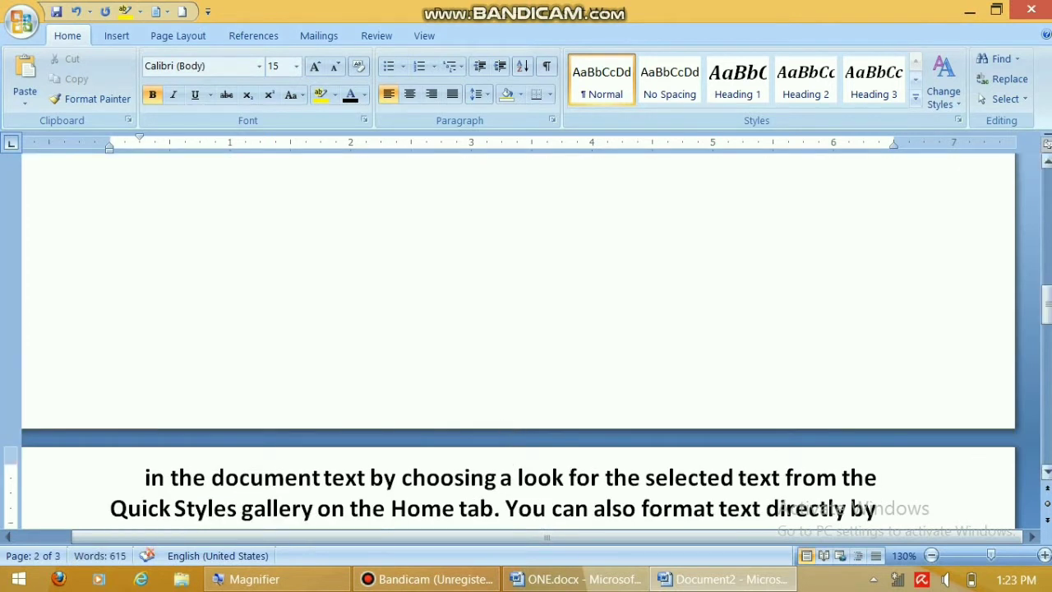
pyautogui.hotkey('ctrl', 'z')
pyautogui.hotkey('ctrl', 'z')
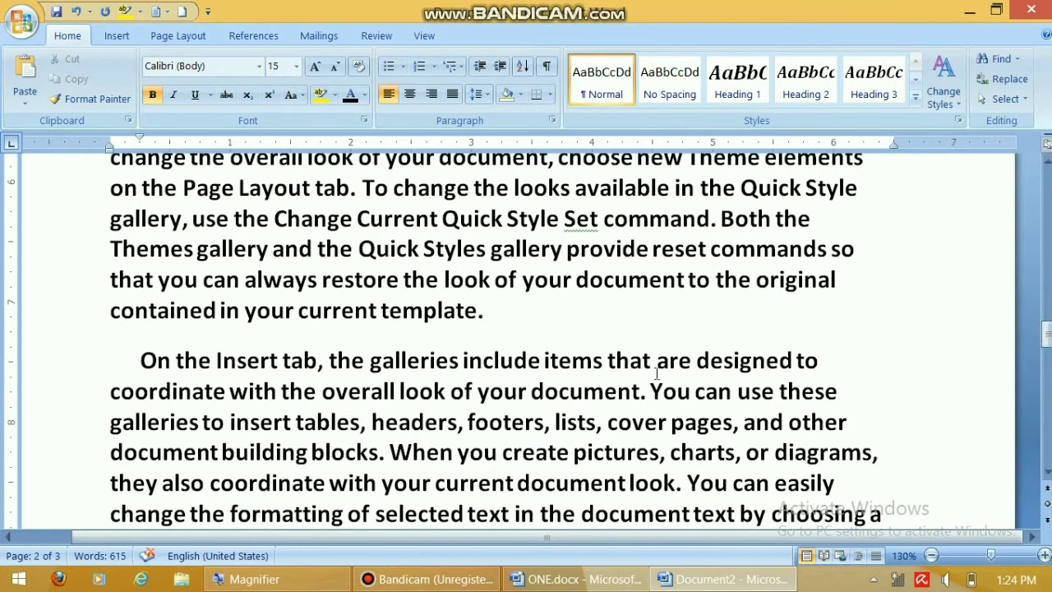
pyautogui.click(645, 399)
pyautogui.hotkey('ctrl', 'Return')
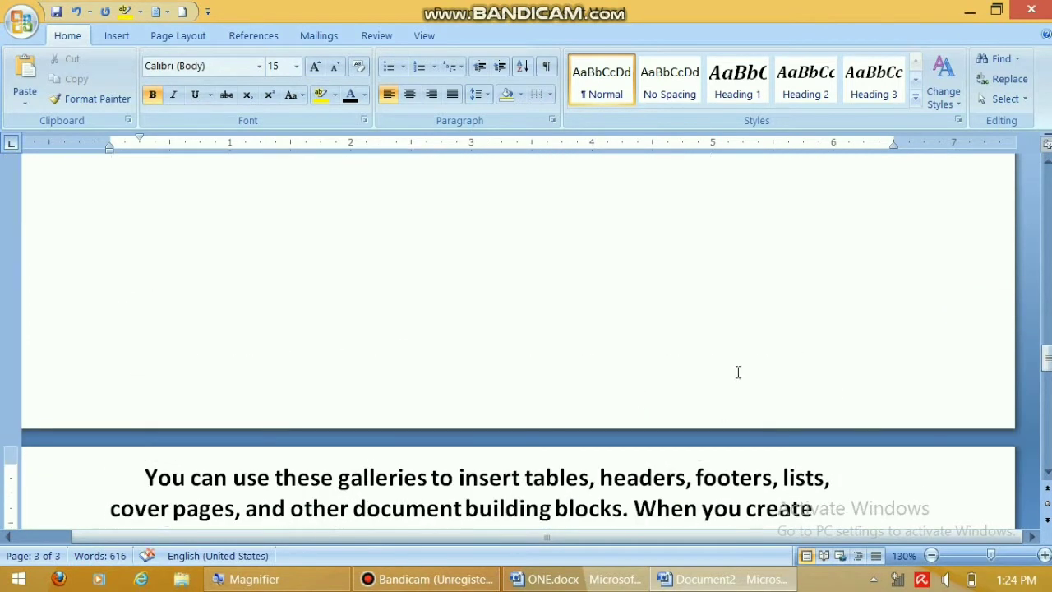
# Delete the heading "HEADER AND FOOTER IN MS WORD" from the first page together with its line break
pyautogui.hotkey('ctrl', 'Home')
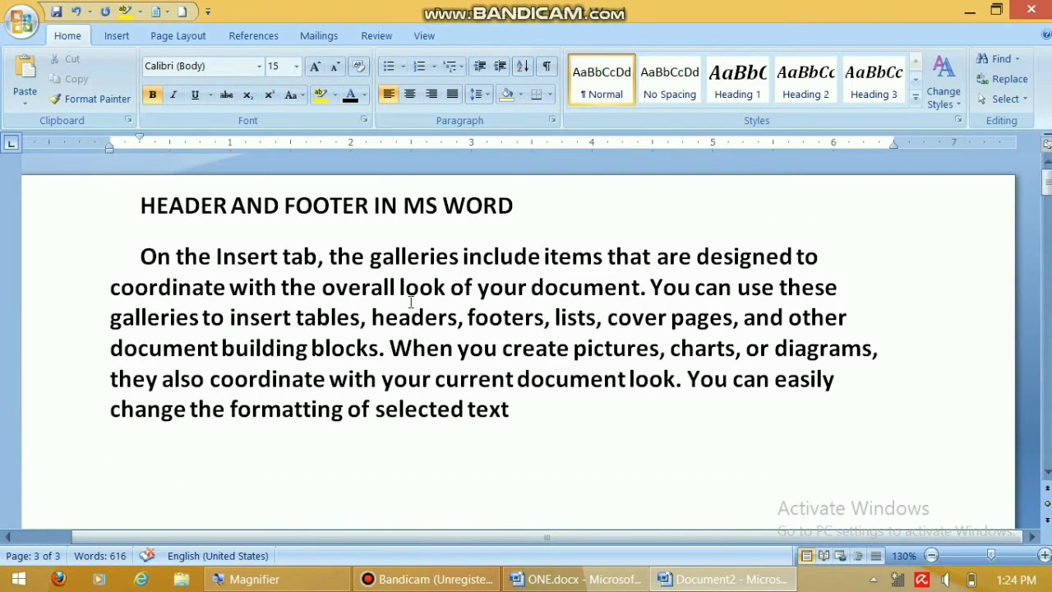
pyautogui.click(442, 243)
pyautogui.click(532, 205)
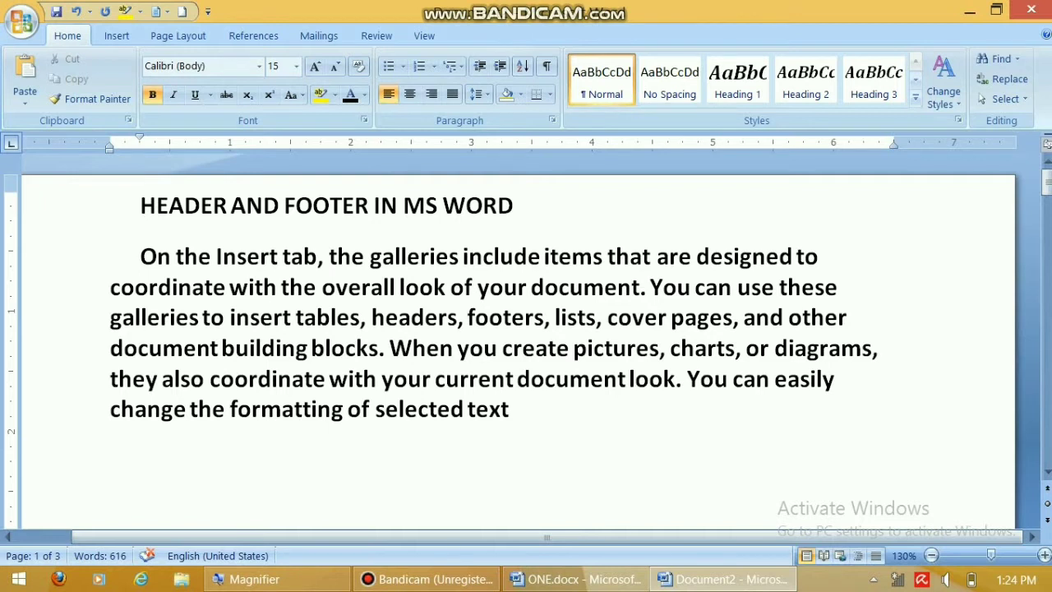
pyautogui.press('Return')
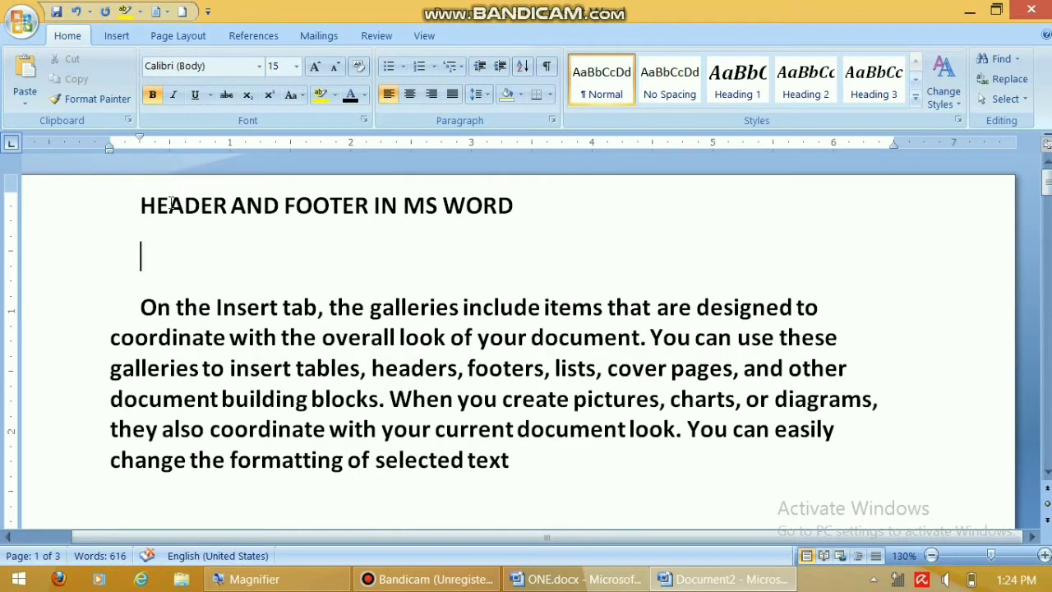
pyautogui.moveTo(108, 211); pyautogui.dragTo(501, 259)
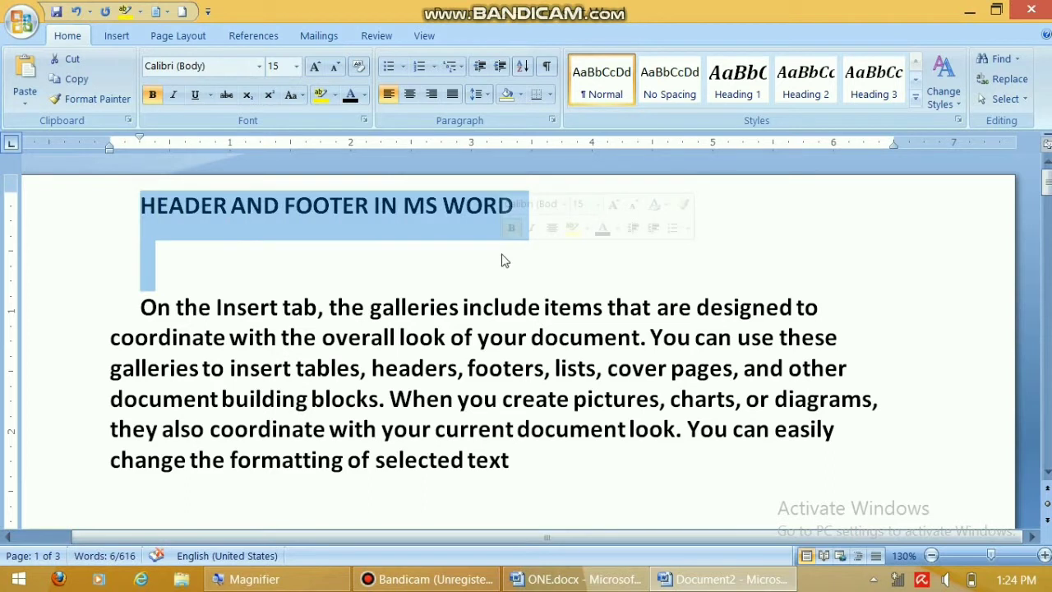
pyautogui.press('Delete')
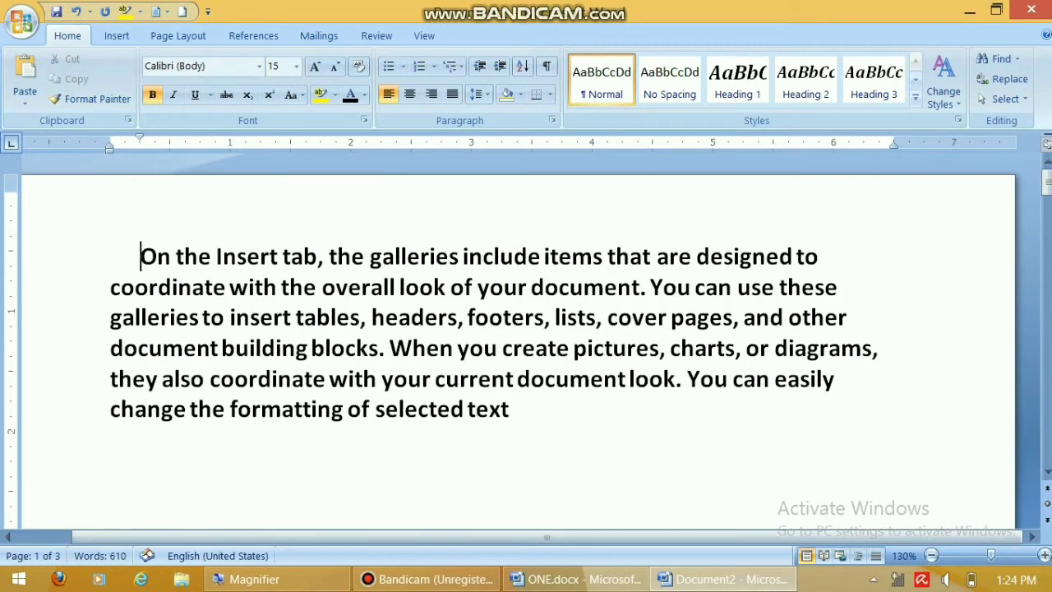
# Insert the built-in Alphabet header with the document title "DUKE COMPUTER EDUCATION"
pyautogui.click(115, 36)
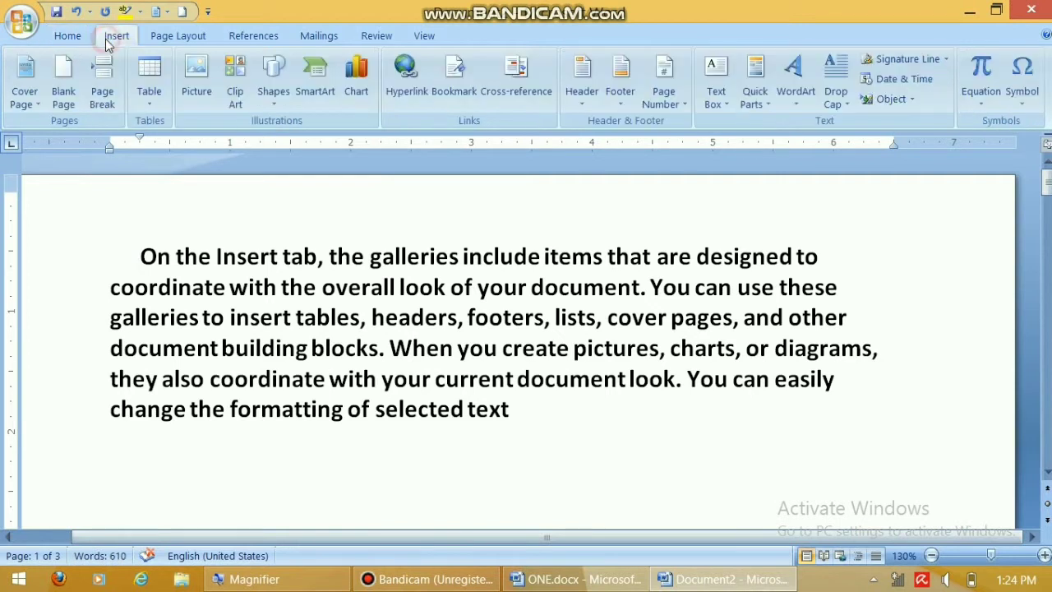
pyautogui.click(571, 105)
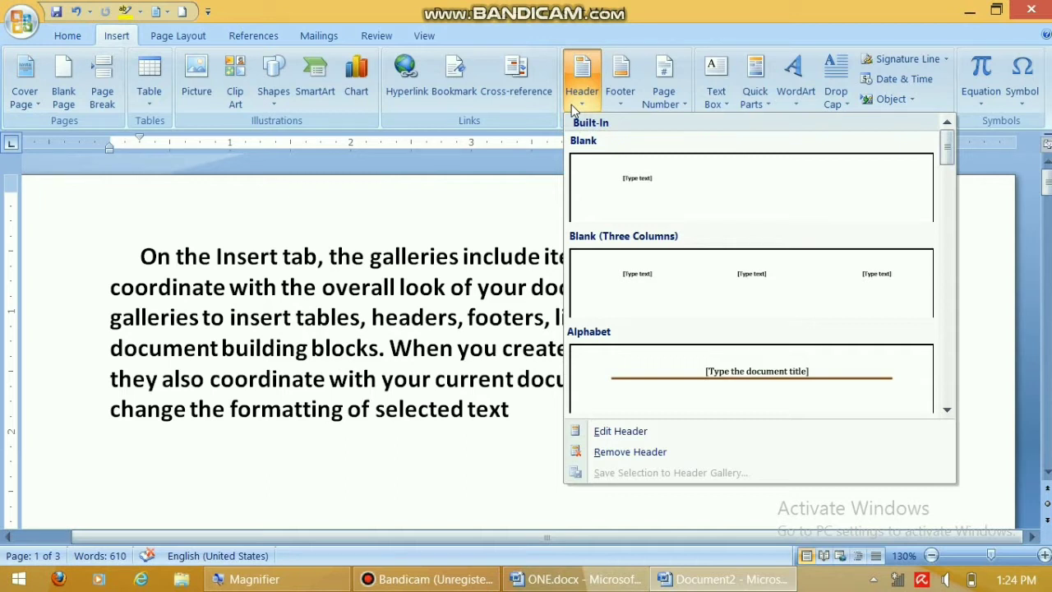
pyautogui.click(729, 375)
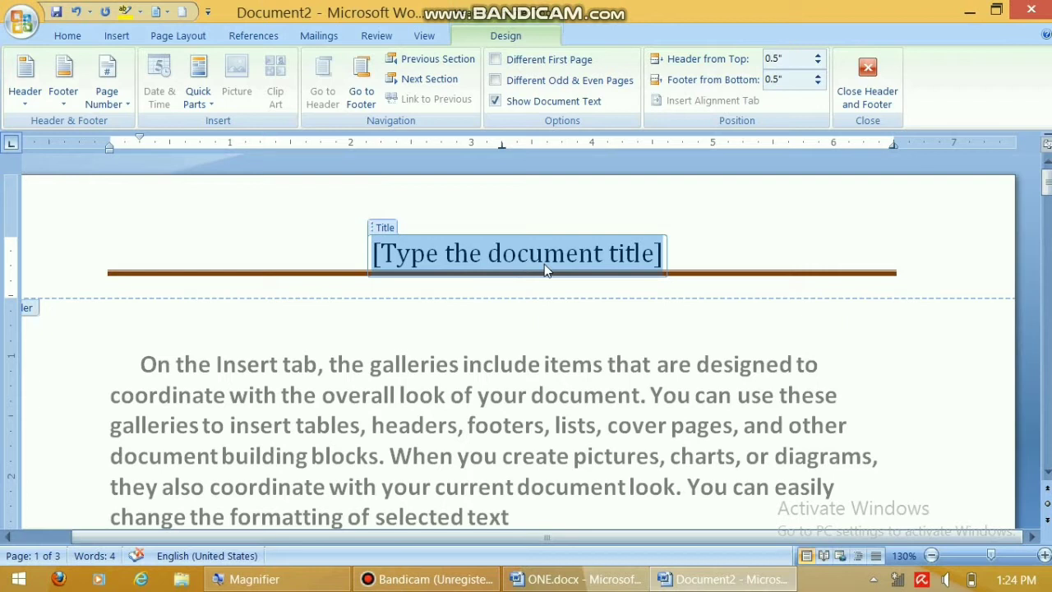
pyautogui.write('DUKE I')
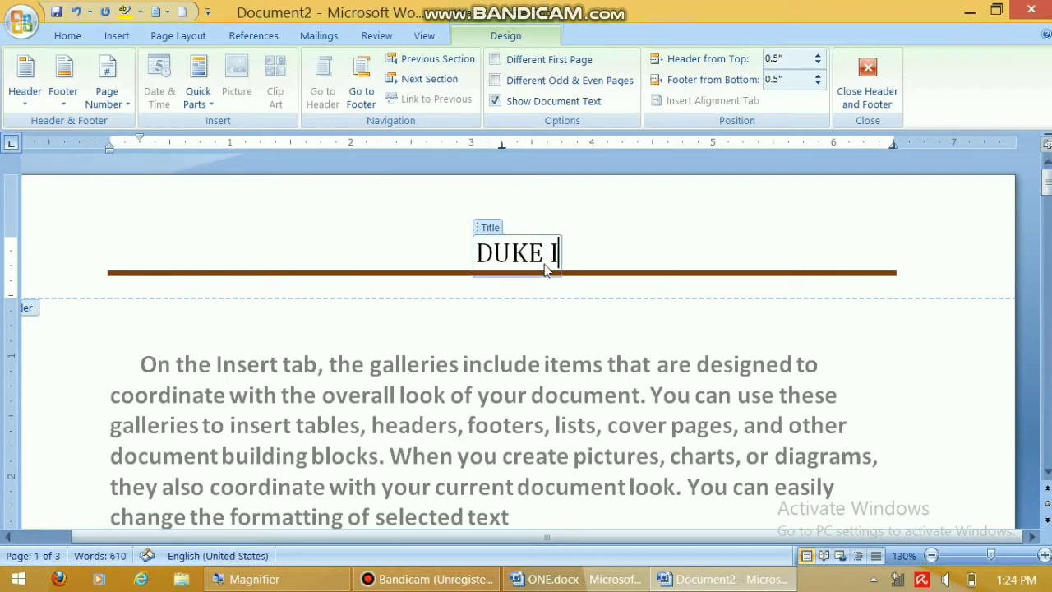
pyautogui.press('BackSpace')
pyautogui.write('COMPUTER')
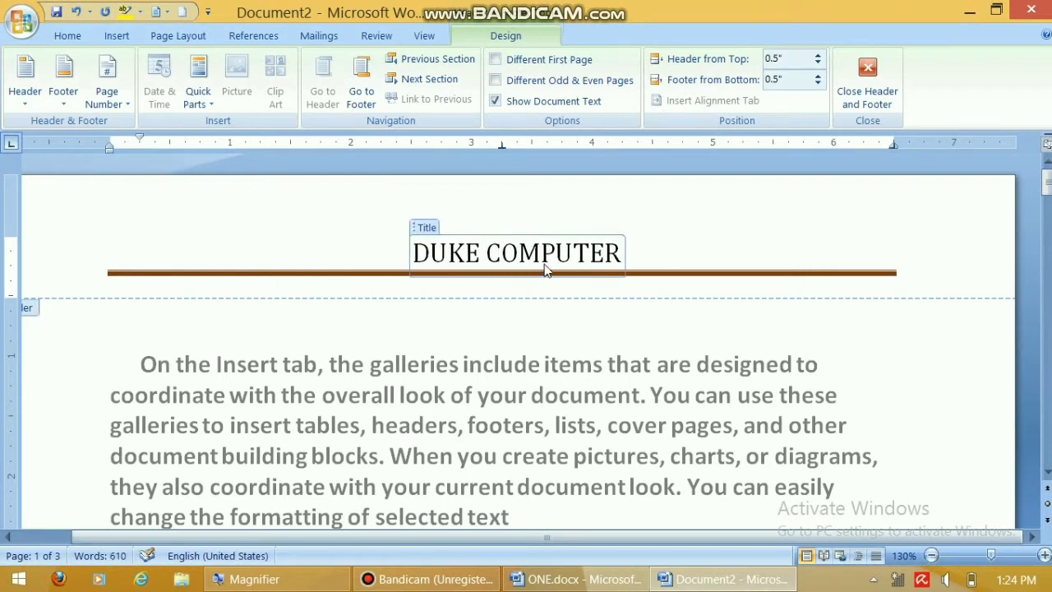
pyautogui.write(' EDUCATION')
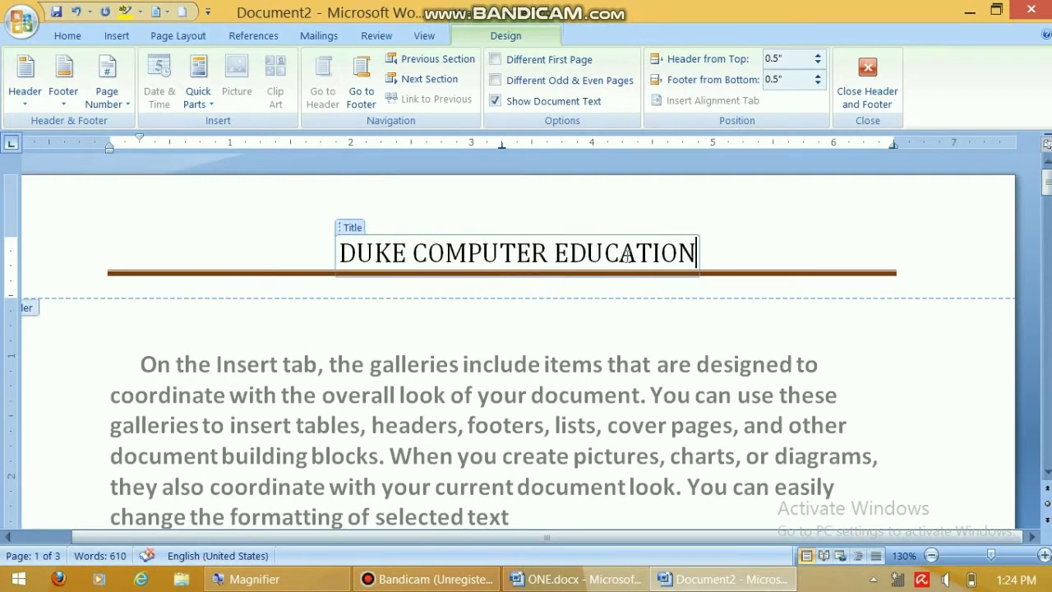
# Format the header title in red, bold Impact font
pyautogui.click(697, 254)
pyautogui.moveTo(697, 255); pyautogui.dragTo(435, 216)
pyautogui.click(70, 35)
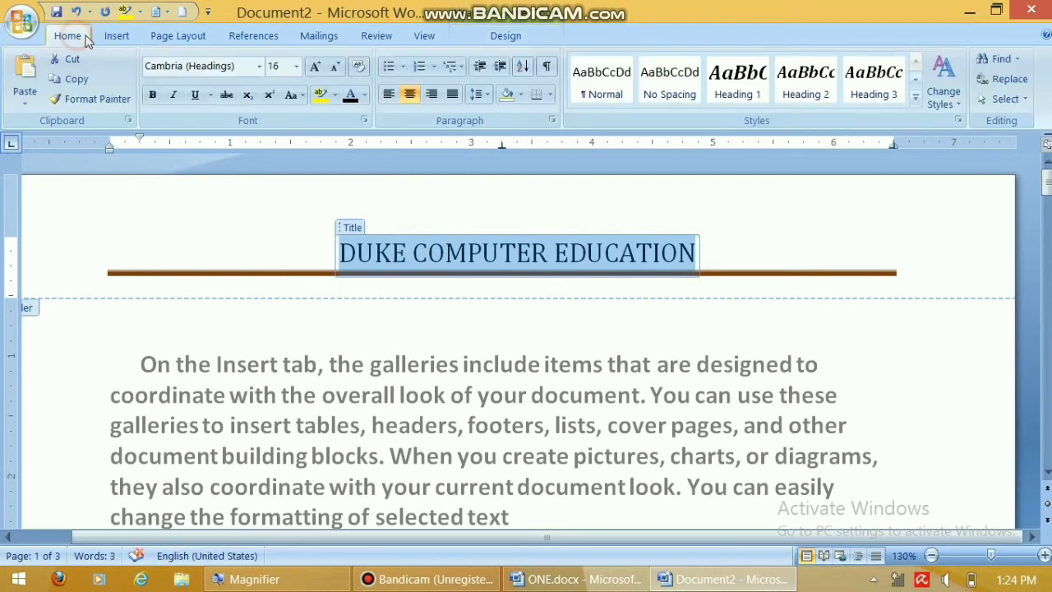
pyautogui.click(363, 96)
pyautogui.click(364, 257)
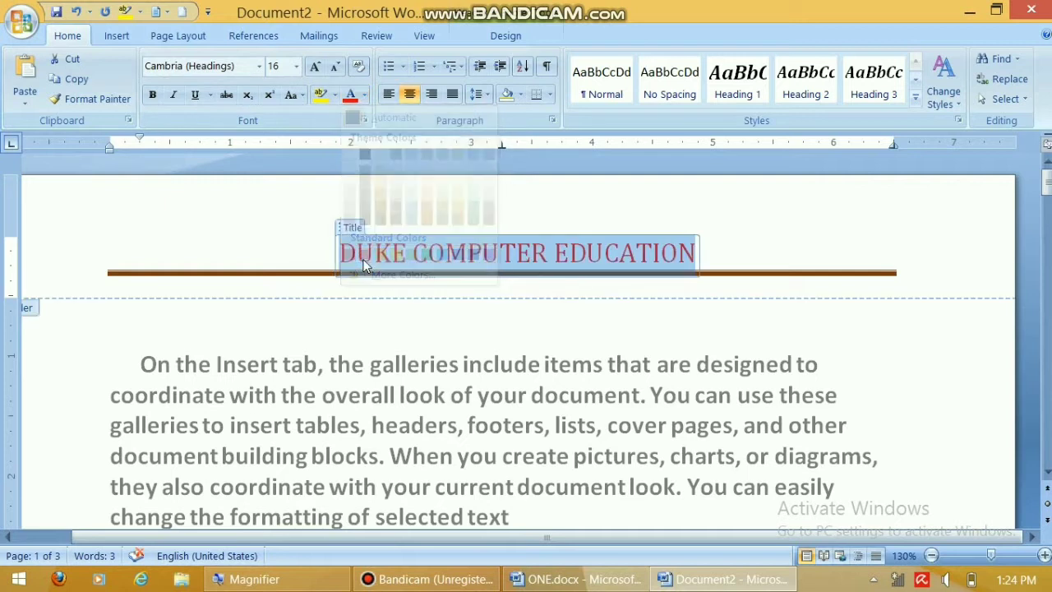
pyautogui.click(153, 95)
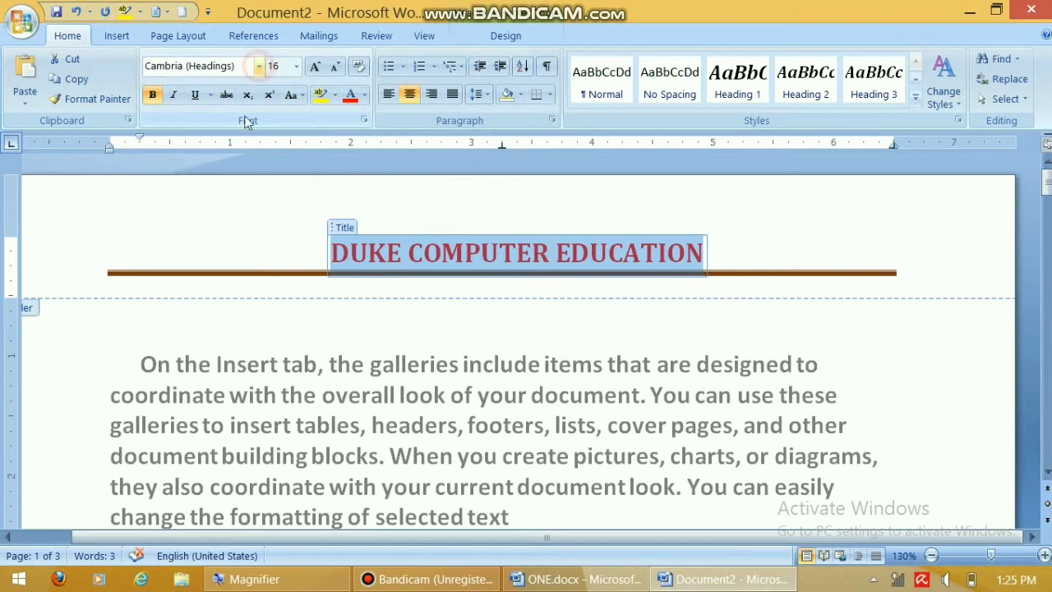
pyautogui.click(259, 66)
pyautogui.click(223, 189)
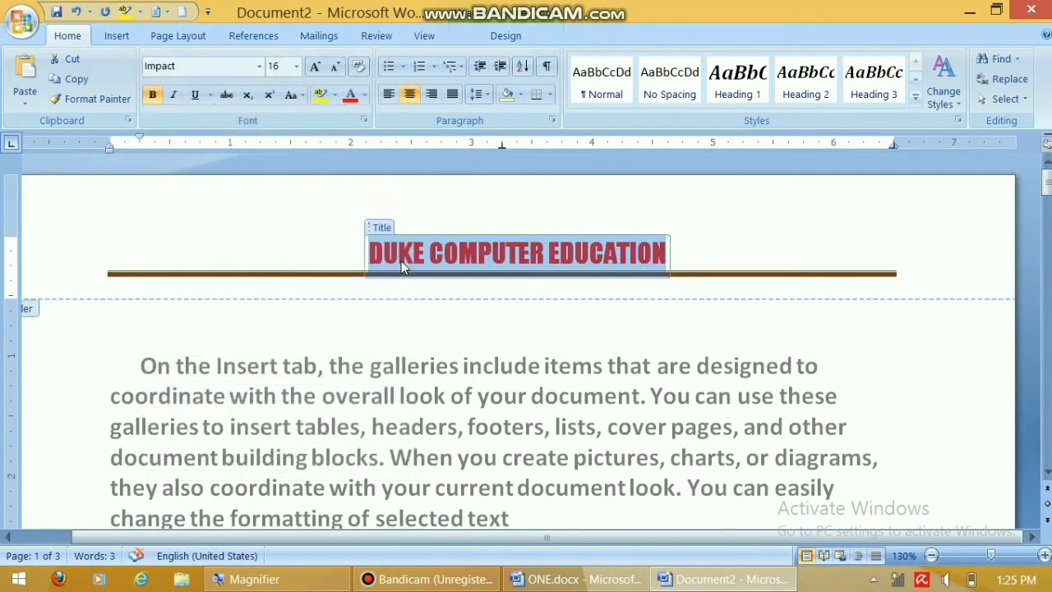
# Enter "SIGNATURE:" in the page footer and return to the document body
pyautogui.click(514, 33)
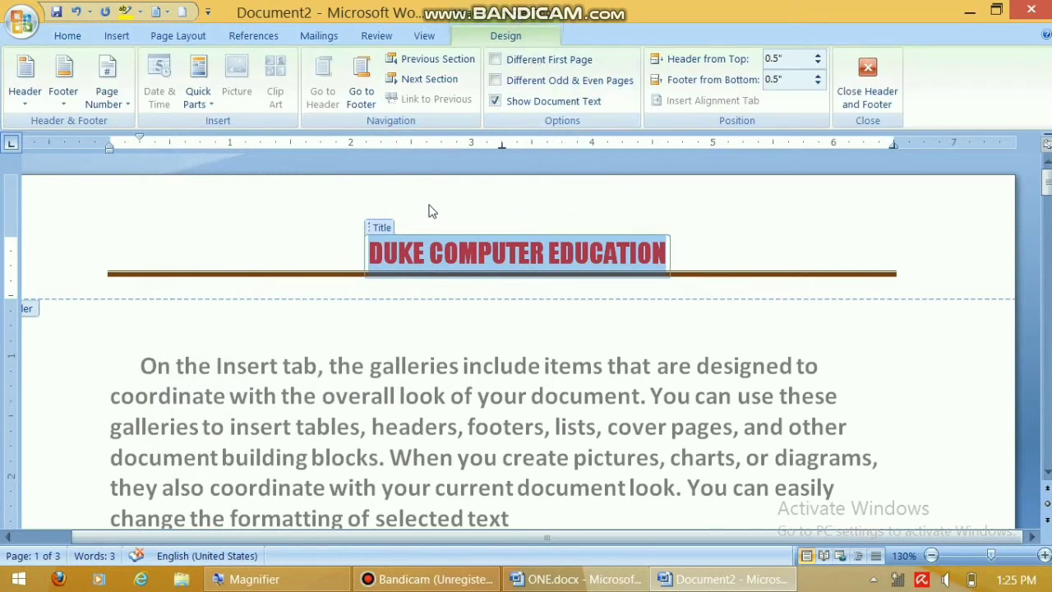
pyautogui.click(366, 85)
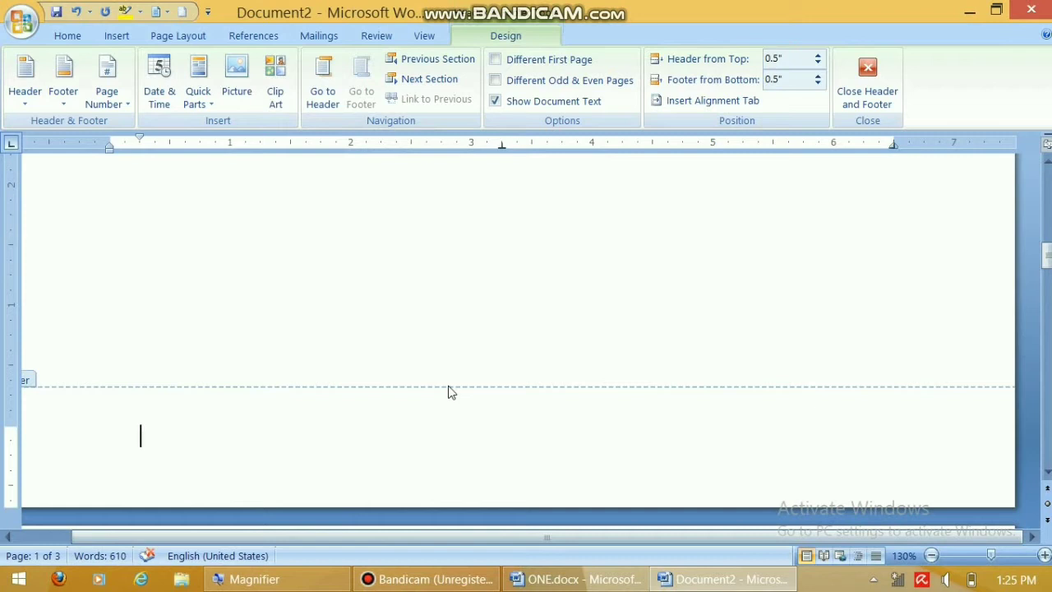
pyautogui.write('SIGNATURE:')
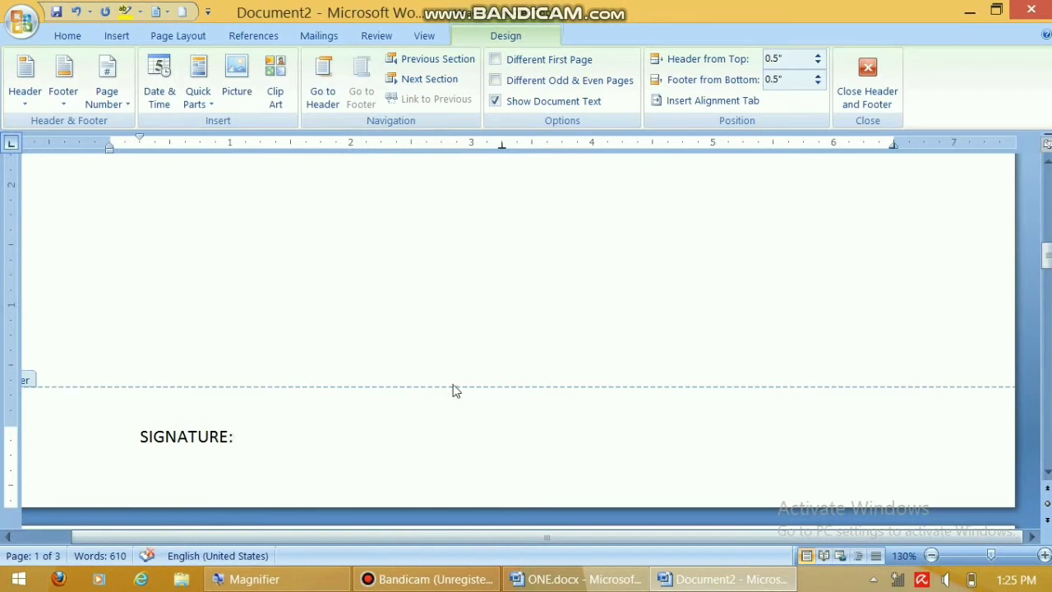
pyautogui.click(871, 97)
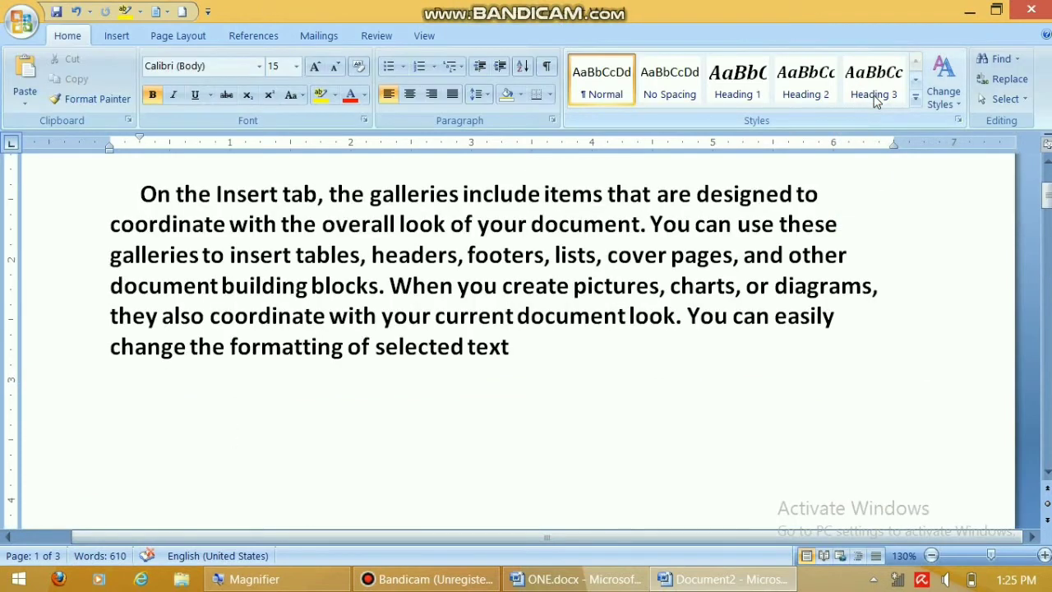
# Zoom the document out to 30% to examine the header and footer on all pages
pyautogui.click(934, 556)
pyautogui.click(933, 557)
pyautogui.click(934, 556)
pyautogui.click(933, 557)
pyautogui.click(933, 556)
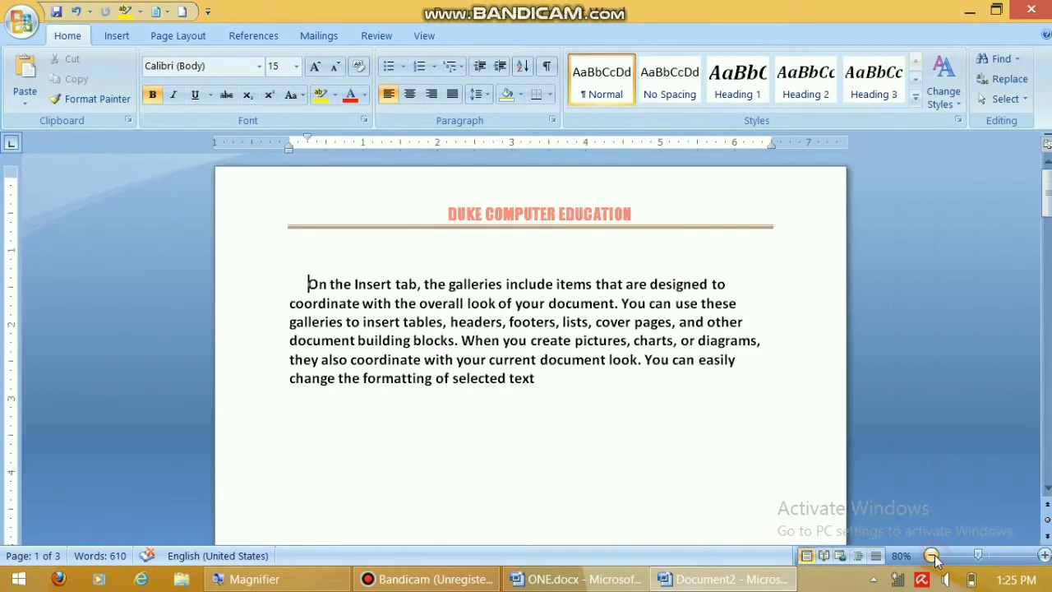
pyautogui.click(933, 556)
pyautogui.click(934, 557)
pyautogui.click(934, 556)
pyautogui.click(934, 556)
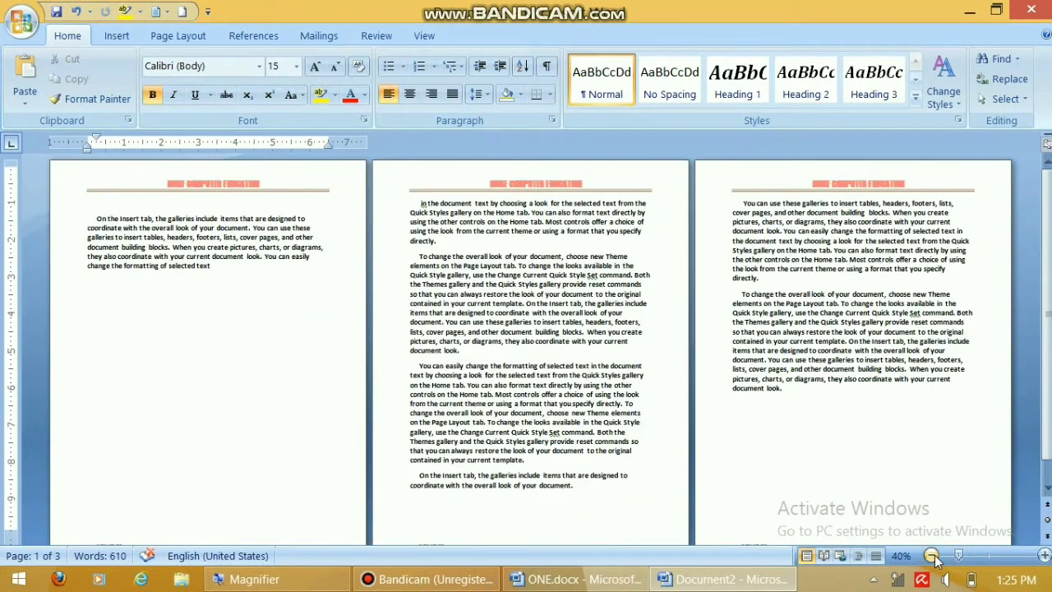
pyautogui.click(933, 557)
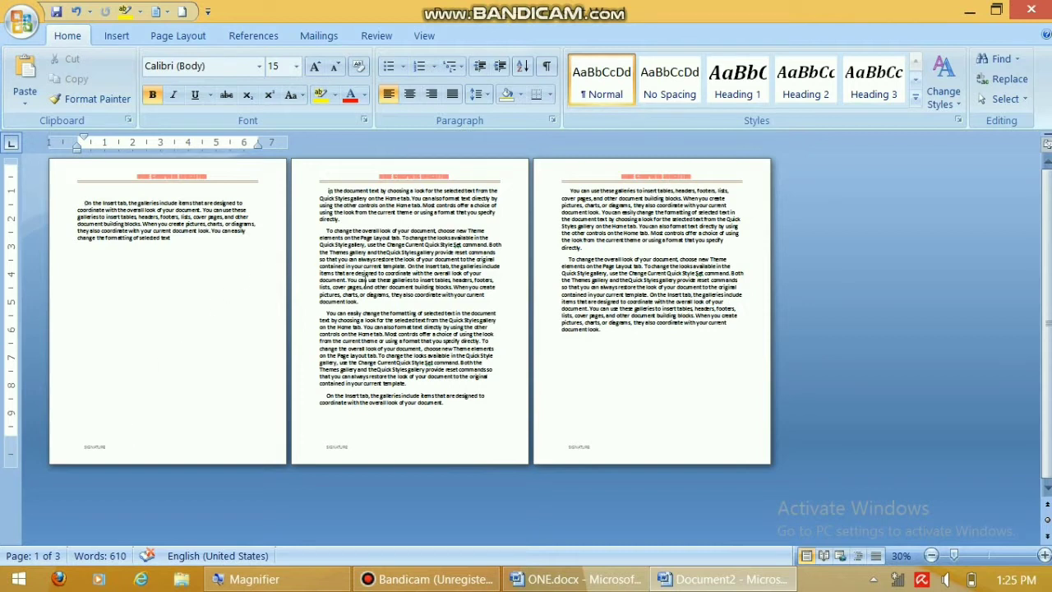
# Insert a page break in page 2's second paragraph, after the "t" of "these" in "You can use these galleries"
pyautogui.click(381, 280)
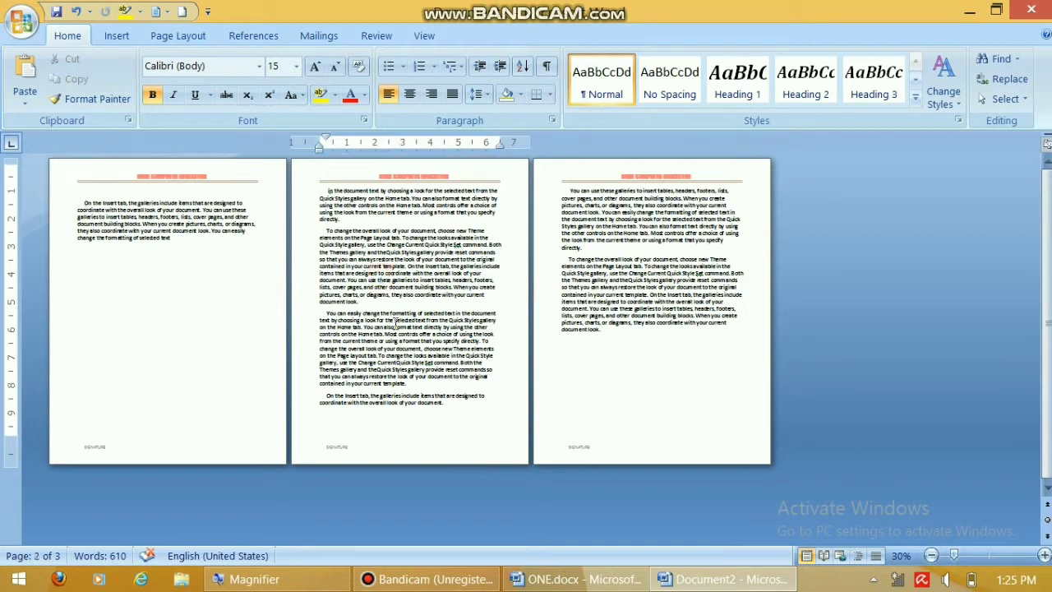
pyautogui.hotkey('ctrl', 'Return')
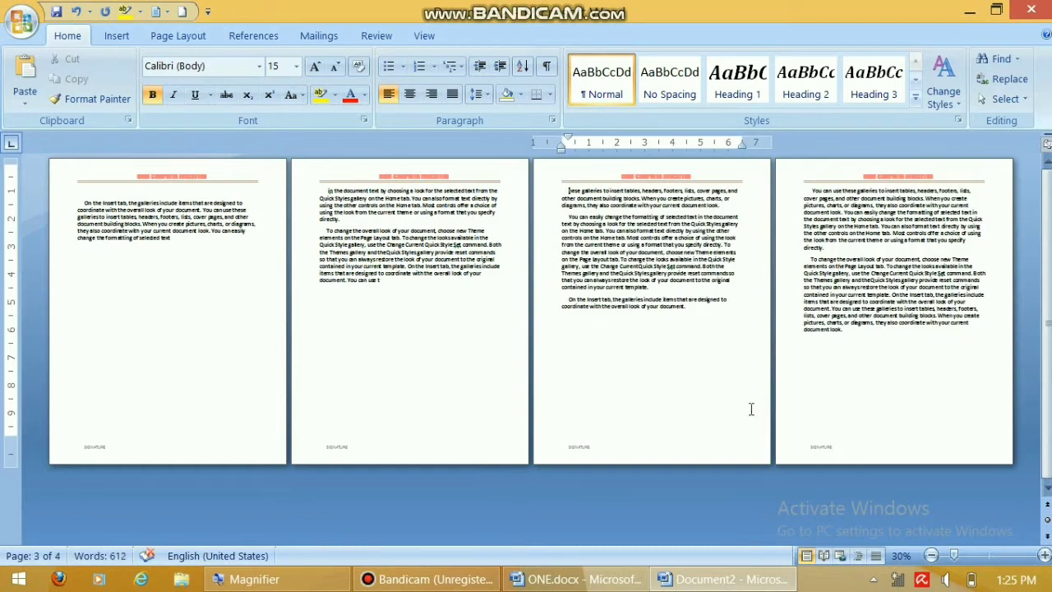
# Open the existing page header for editing and delete its "DUKE COMPUTER EDUCATION" title
pyautogui.moveTo(956, 559); pyautogui.dragTo(982, 559)
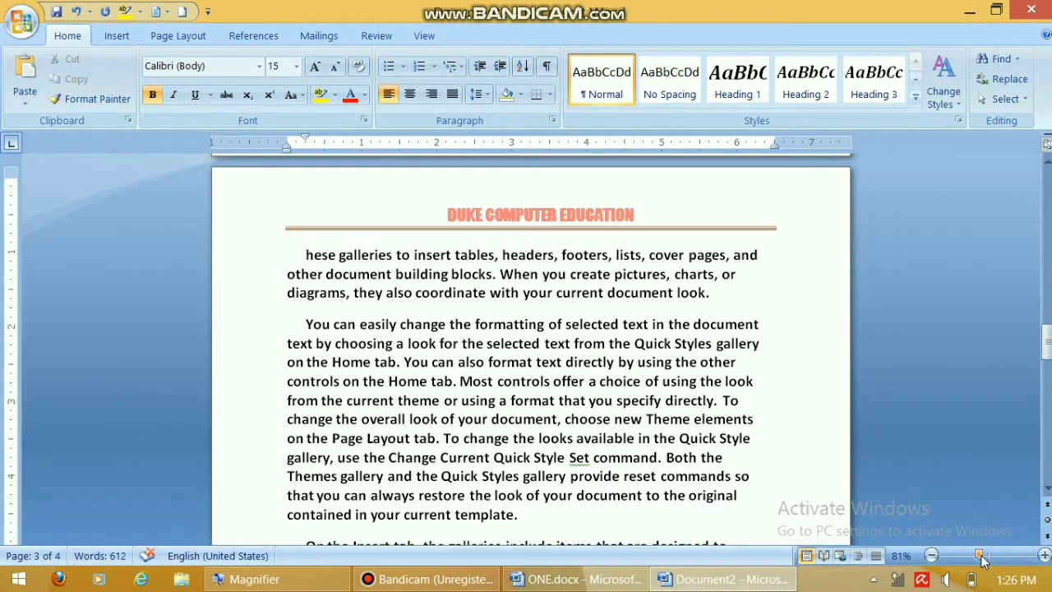
pyautogui.click(1044, 556)
pyautogui.click(1043, 555)
pyautogui.click(1043, 556)
pyautogui.click(1044, 556)
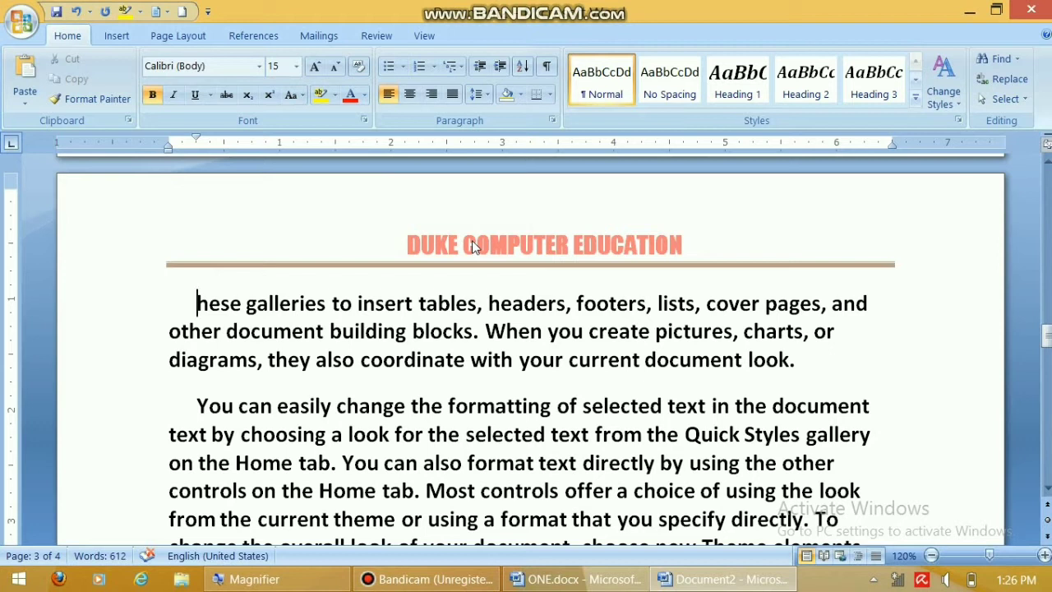
pyautogui.click(114, 35)
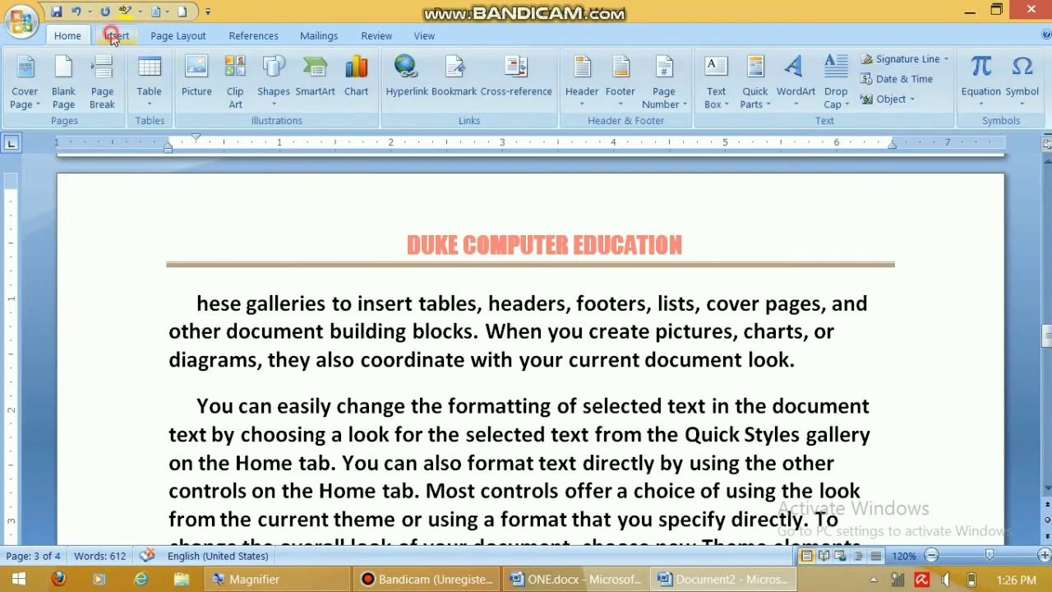
pyautogui.click(579, 89)
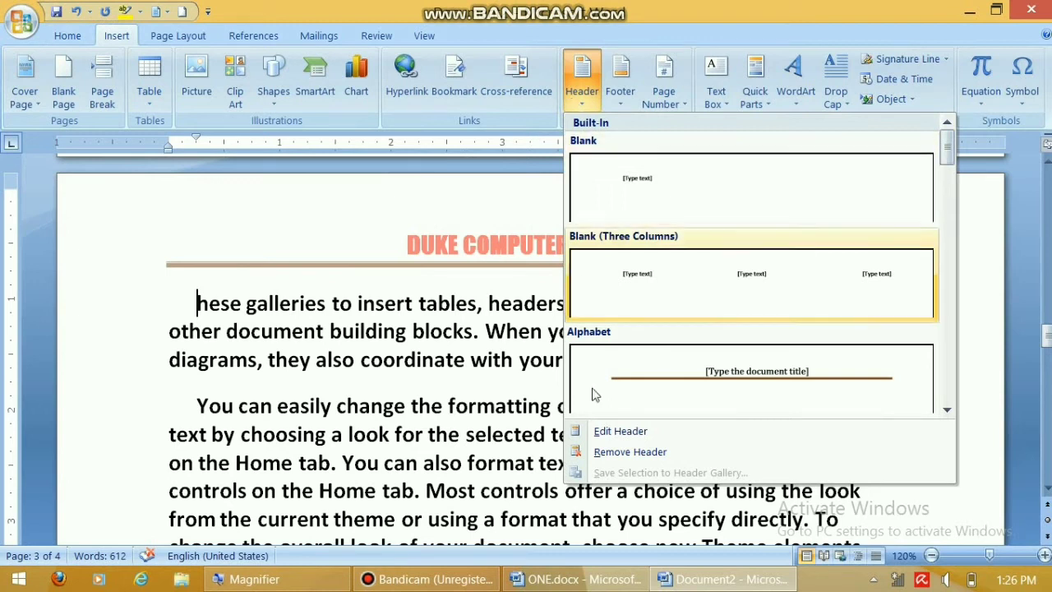
pyautogui.click(615, 437)
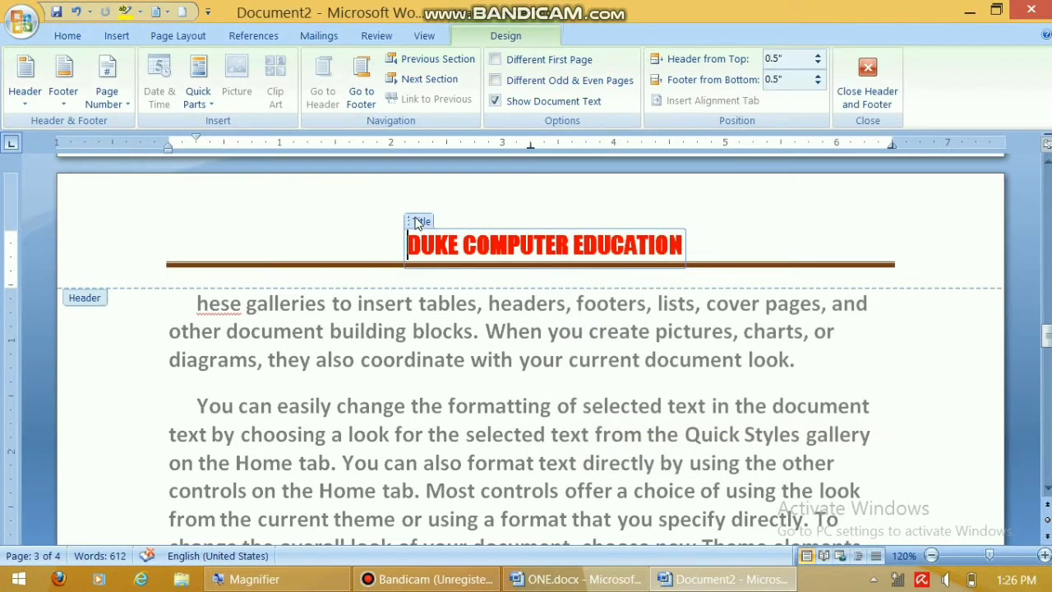
pyautogui.click(418, 222)
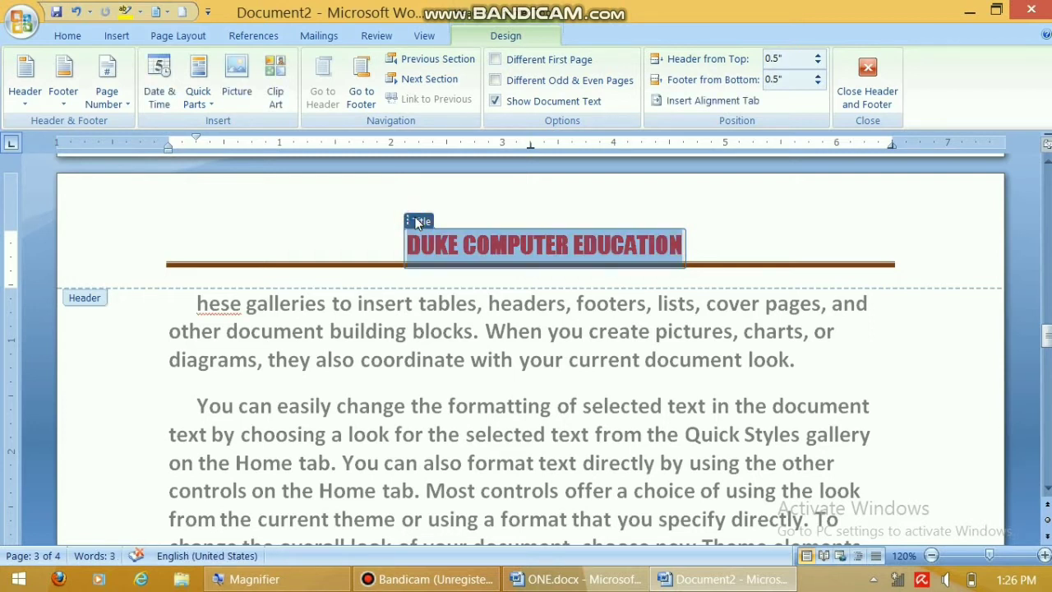
pyautogui.press('Delete')
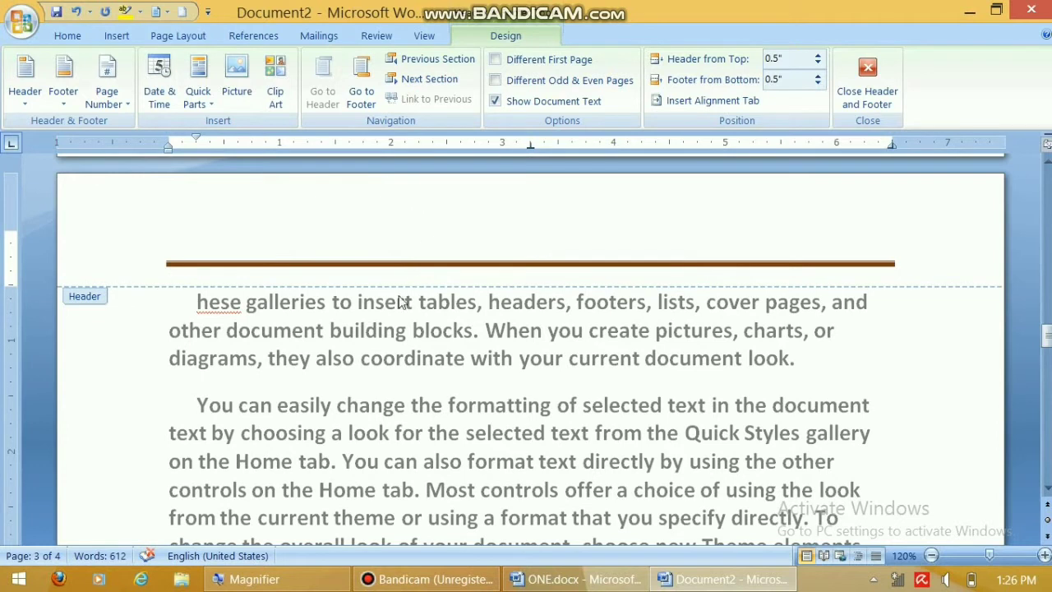
# Delete "SIGNATURE:" from the page footer and return to the document body
pyautogui.click(368, 74)
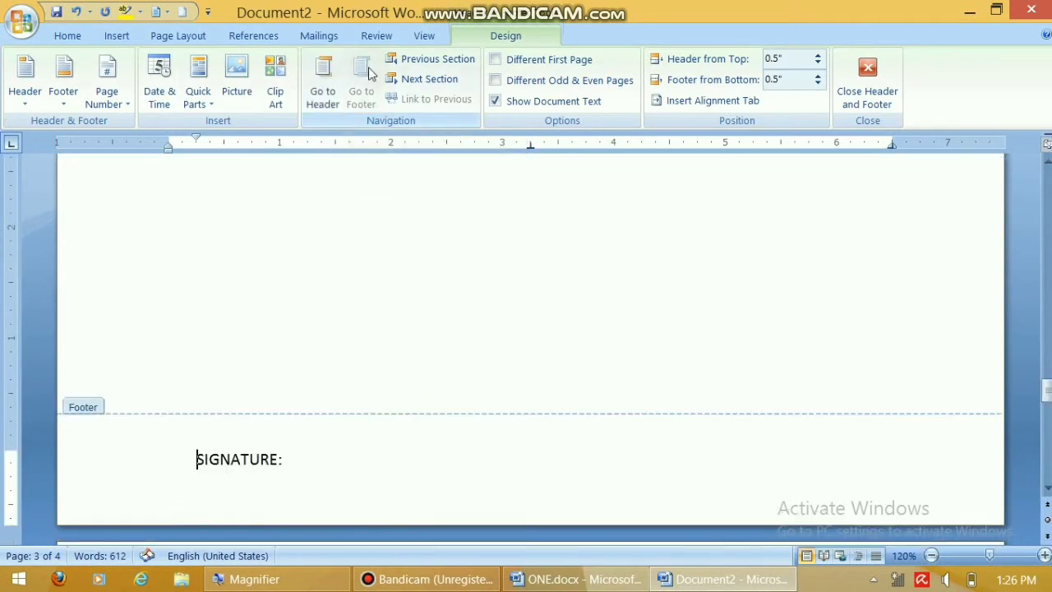
pyautogui.moveTo(296, 465); pyautogui.dragTo(159, 465)
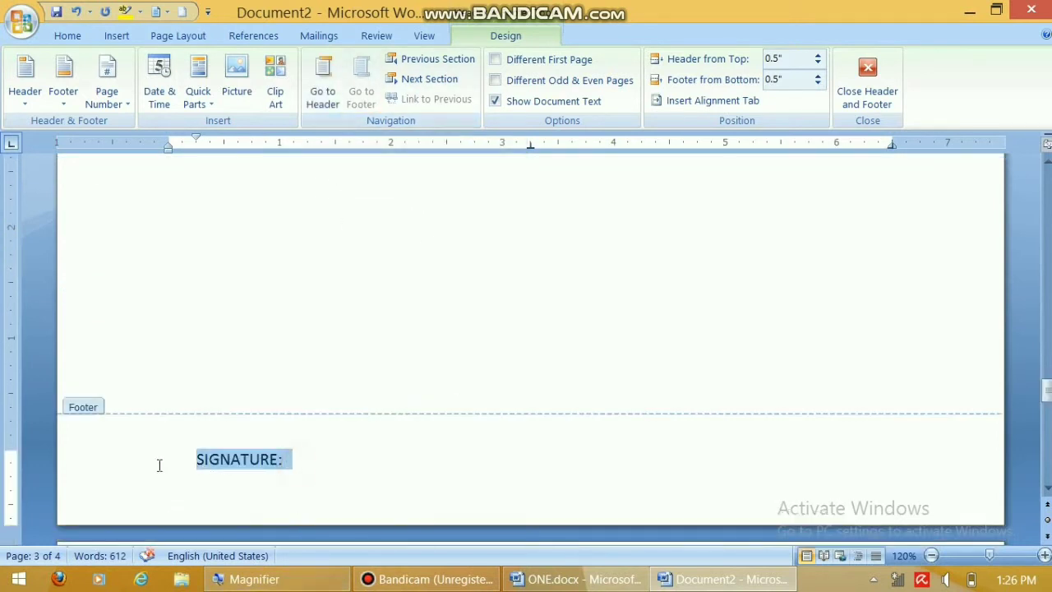
pyautogui.press('Delete')
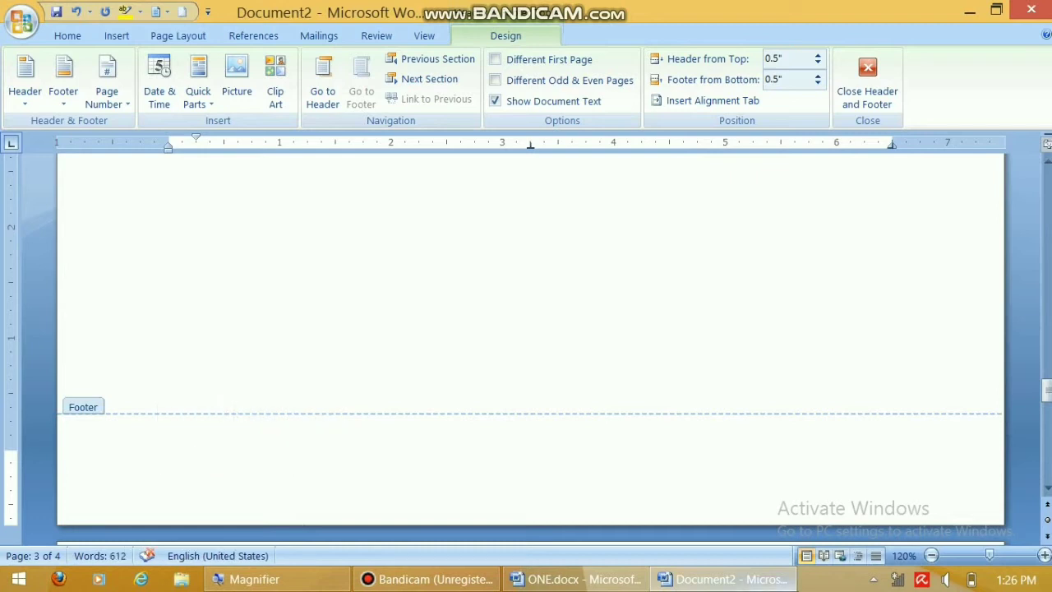
pyautogui.click(869, 80)
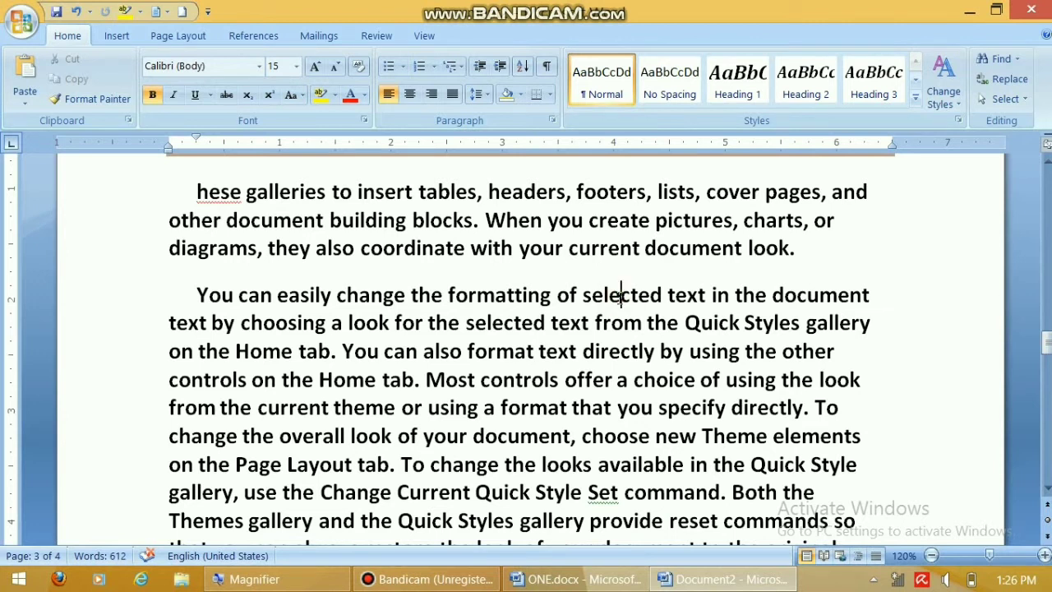
# Examine the pages' headers and footers in Print Preview, then return to the document
pyautogui.hotkey('ctrl', 'F2')
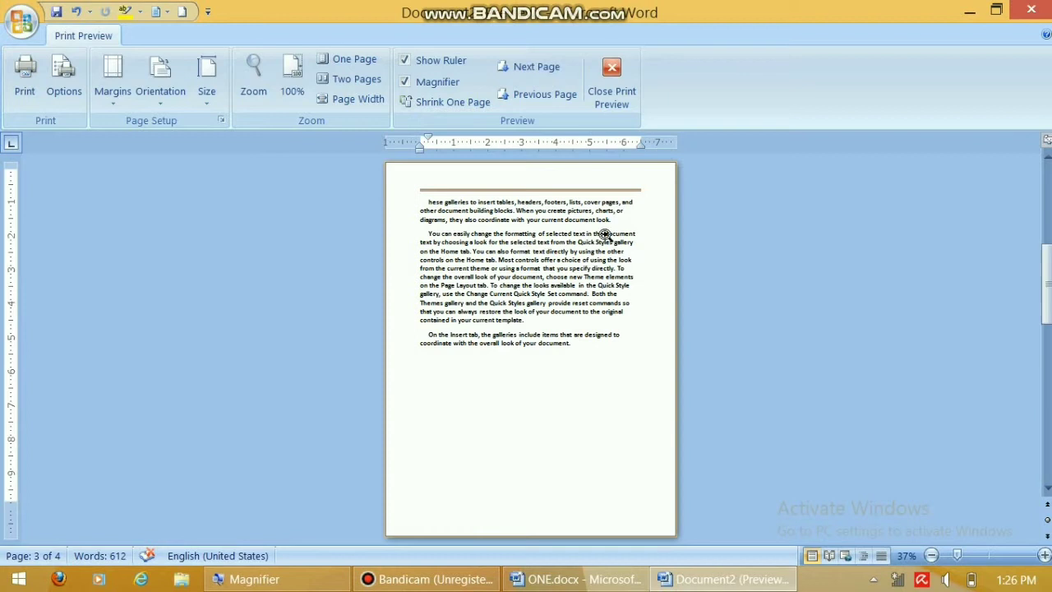
pyautogui.moveTo(1044, 296)
pyautogui.mouseDown()
pyautogui.moveTo(1044, 345)
pyautogui.moveTo(1042, 277)
pyautogui.mouseUp()
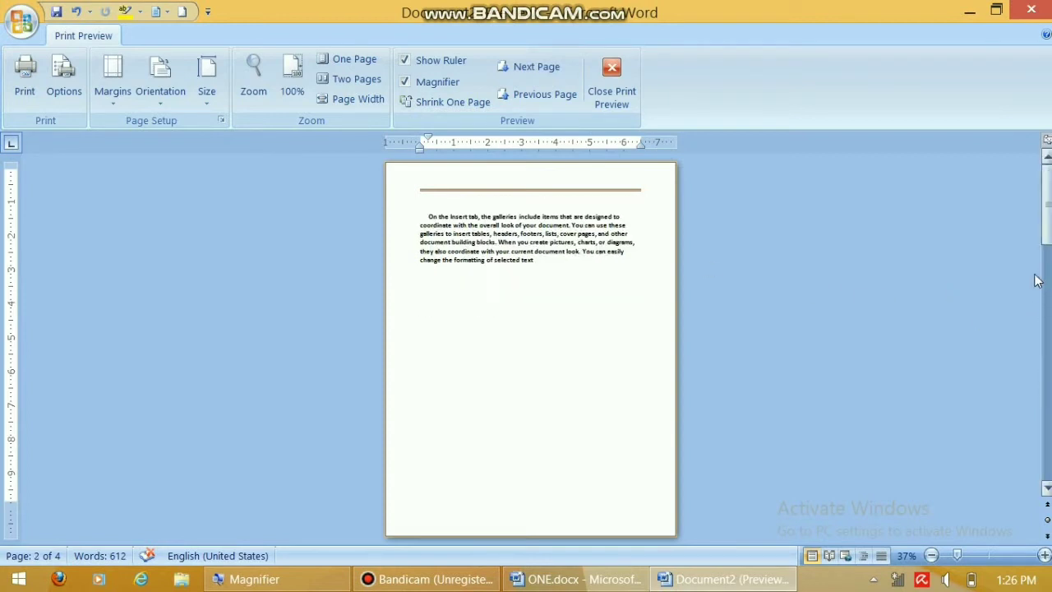
pyautogui.click(630, 97)
pyautogui.click(523, 337)
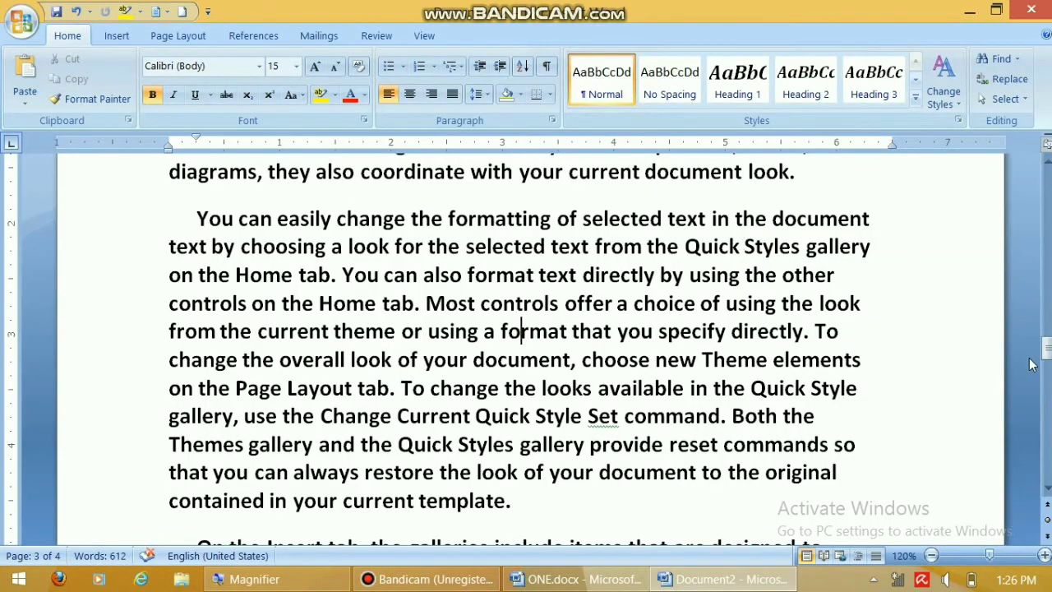
# Insert the built-in Blank (Three Columns) header into the document
pyautogui.moveTo(1047, 349); pyautogui.dragTo(1048, 197)
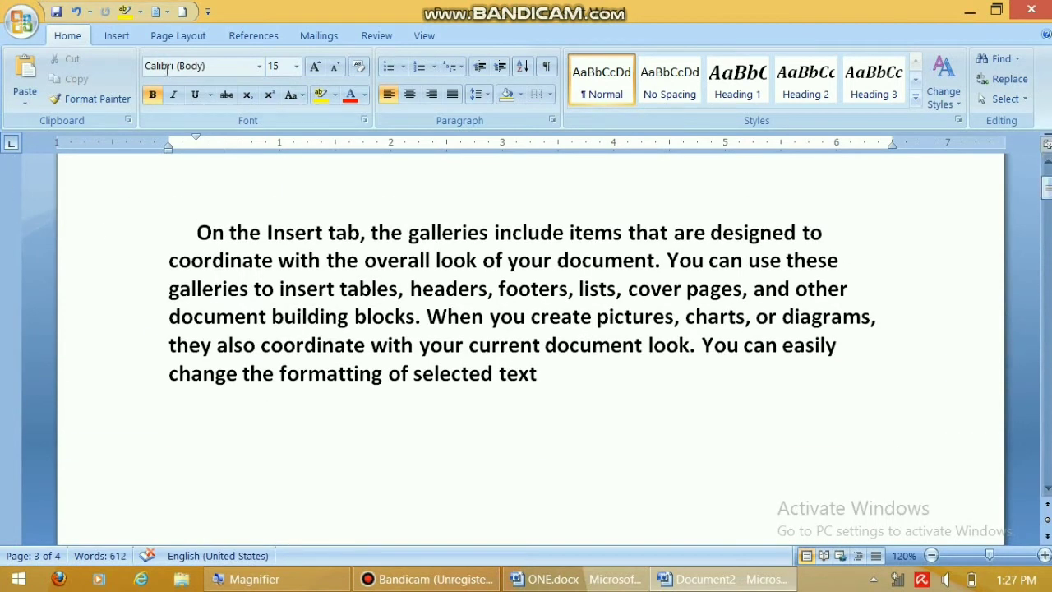
pyautogui.click(133, 37)
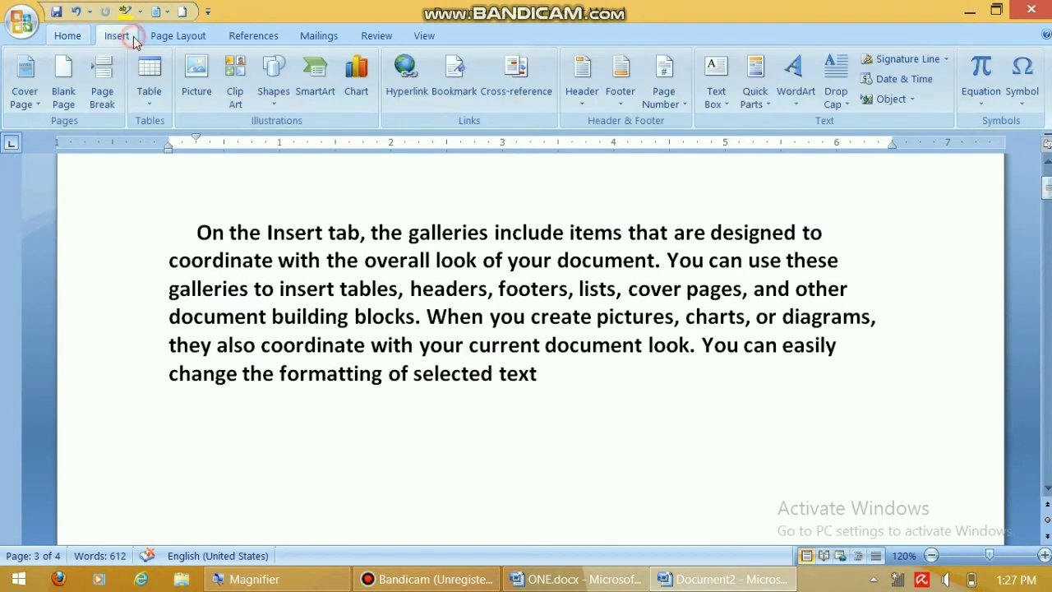
pyautogui.click(581, 100)
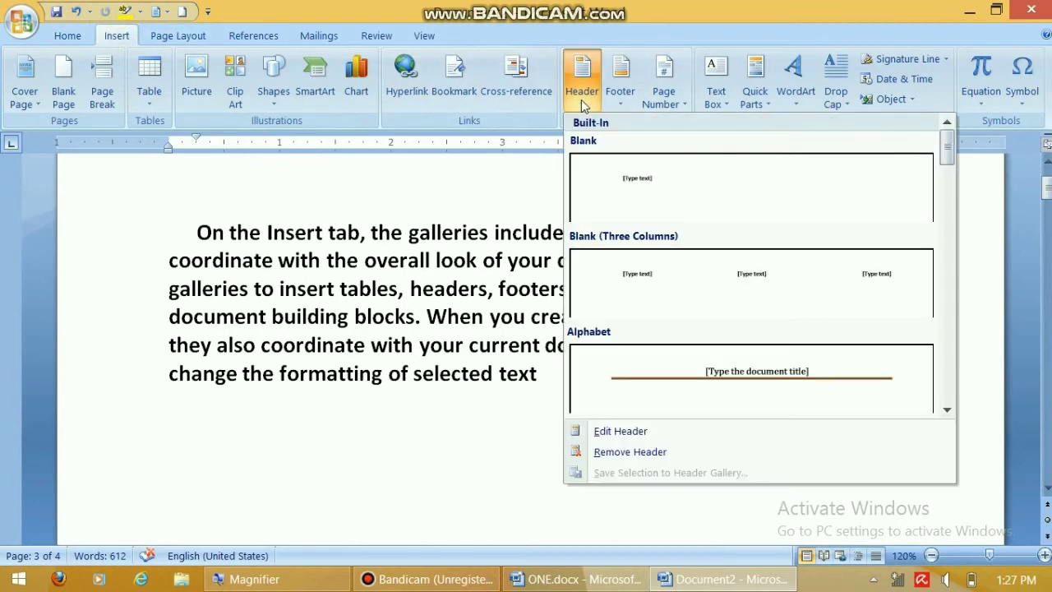
pyautogui.click(648, 286)
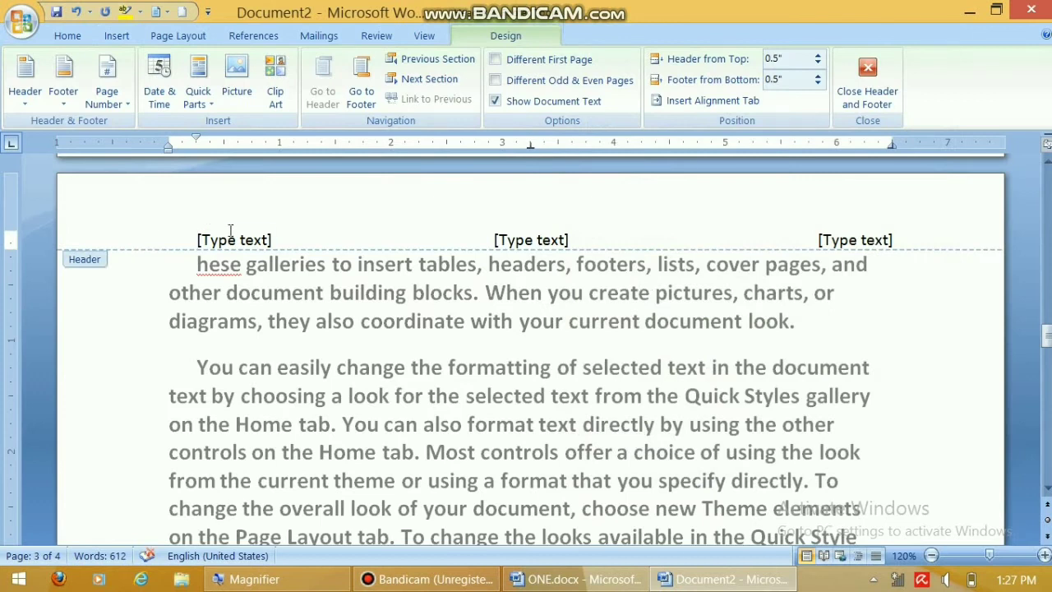
# Replace the header's first text placeholder with the current date in the "Sunday, May 3, 2020" format
pyautogui.click(231, 239)
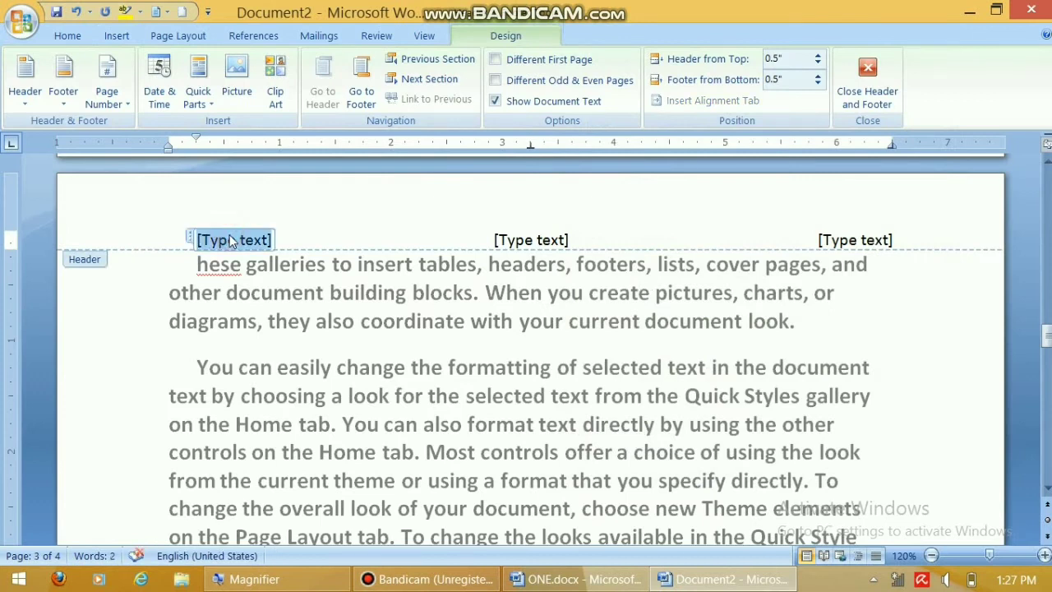
pyautogui.click(158, 99)
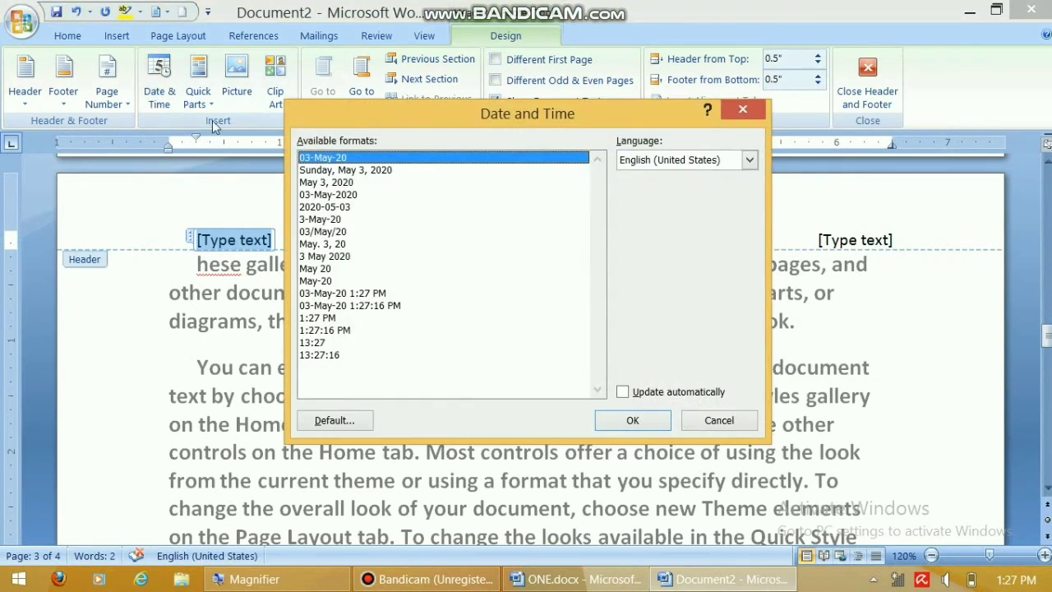
pyautogui.click(333, 171)
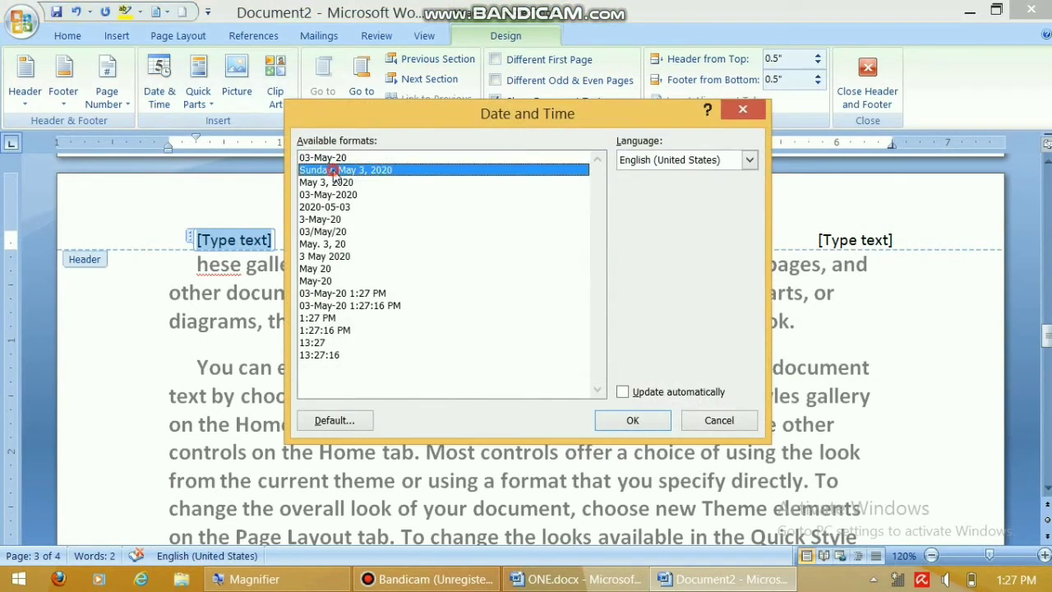
pyautogui.click(632, 420)
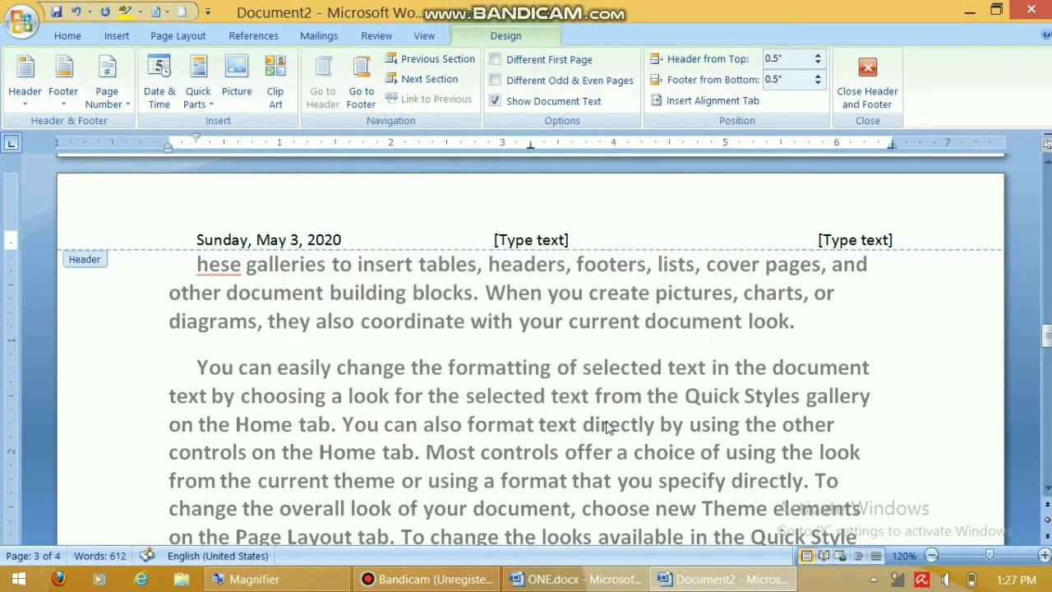
# Insert the deity picture from the Desktop into the header's middle placeholder and shrink it to about 0.88" high by 0.97" wide
pyautogui.click(532, 236)
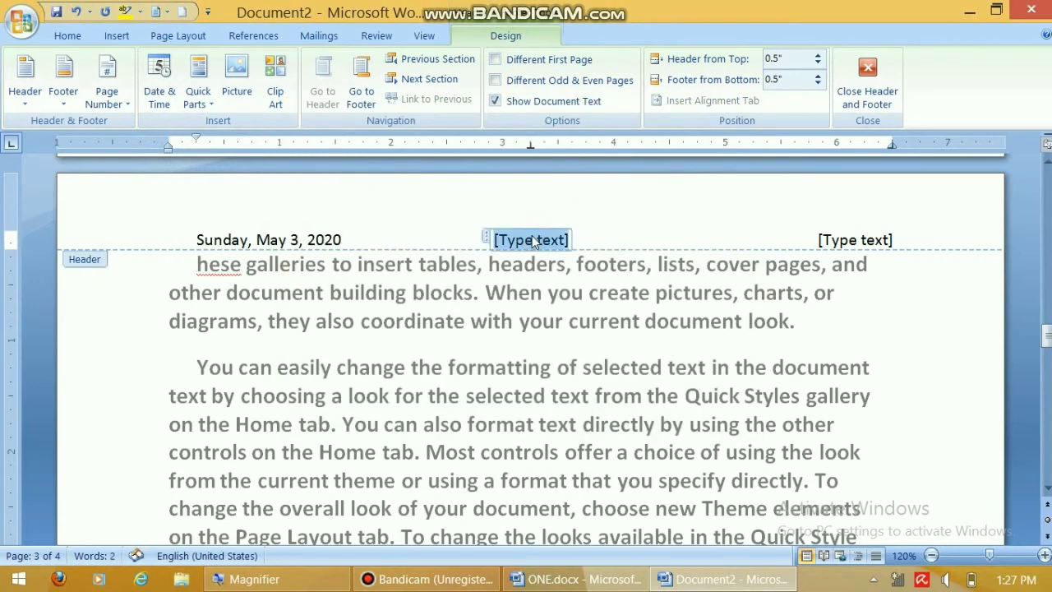
pyautogui.click(238, 75)
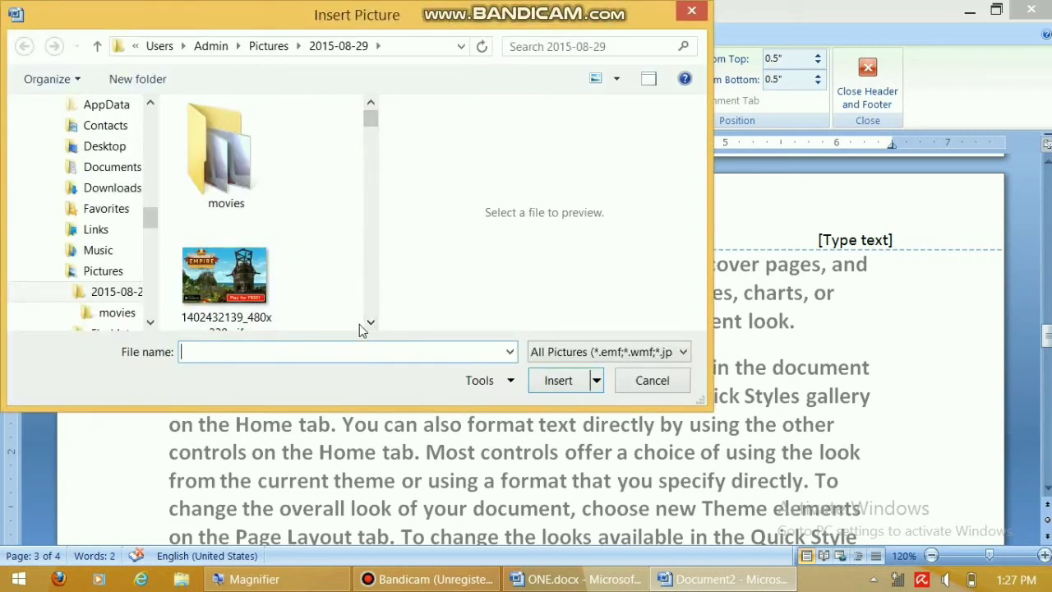
pyautogui.click(105, 148)
pyautogui.moveTo(369, 112); pyautogui.dragTo(374, 174)
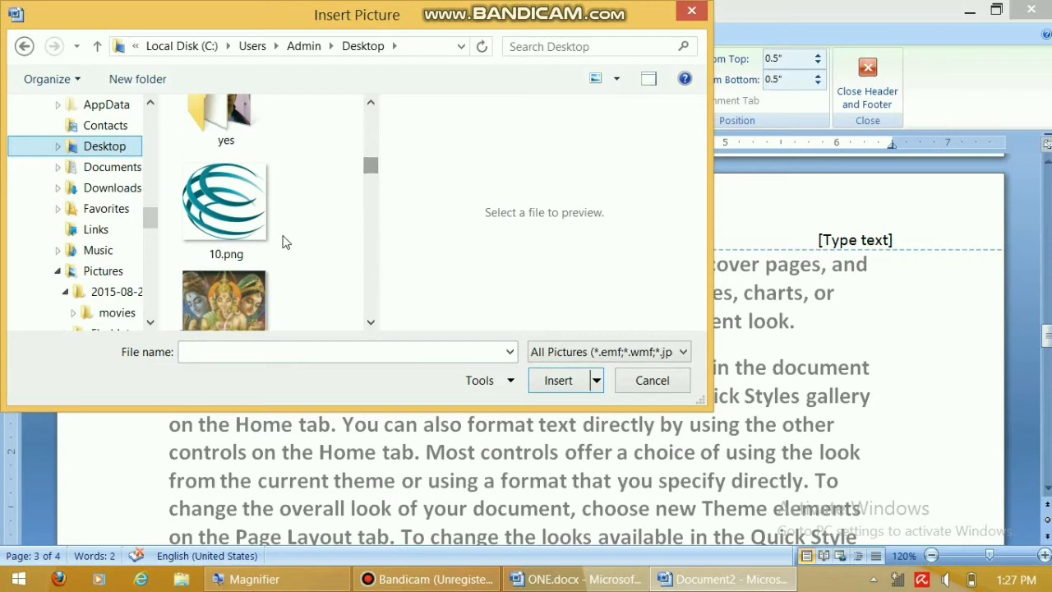
pyautogui.doubleClick(224, 300)
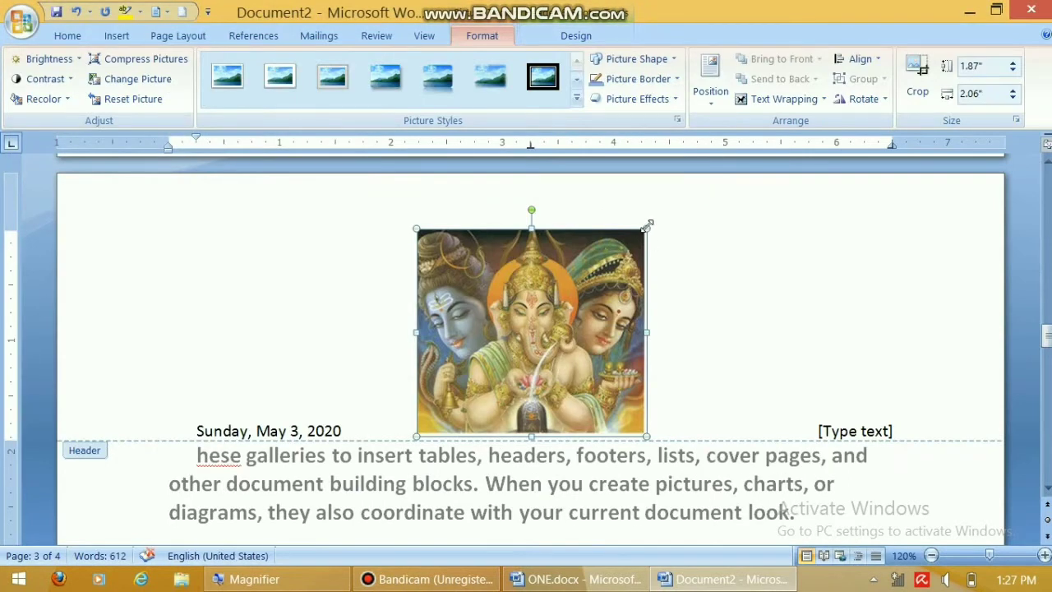
pyautogui.moveTo(648, 224); pyautogui.dragTo(526, 409)
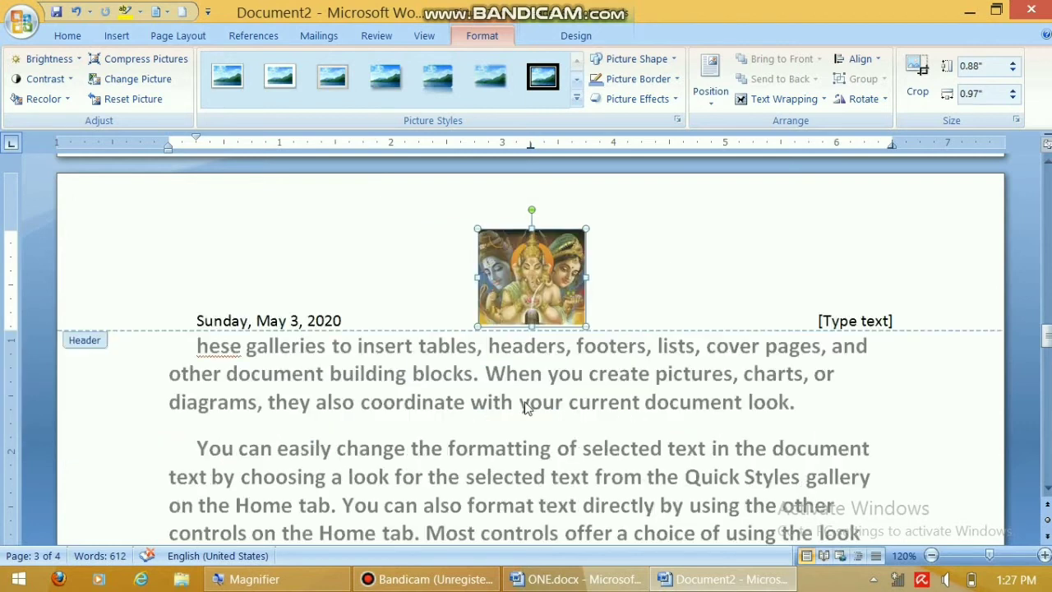
# Enter "DUKE" in the header's last placeholder and "DUKE INFOSYS" in the footer, and return to the document body
pyautogui.click(831, 317)
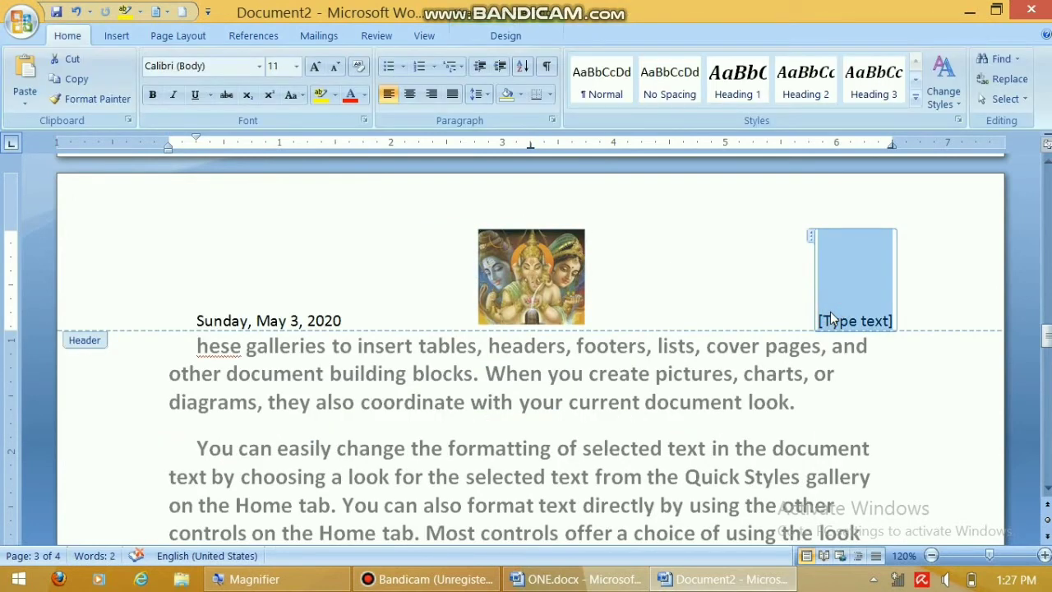
pyautogui.write('DUKE')
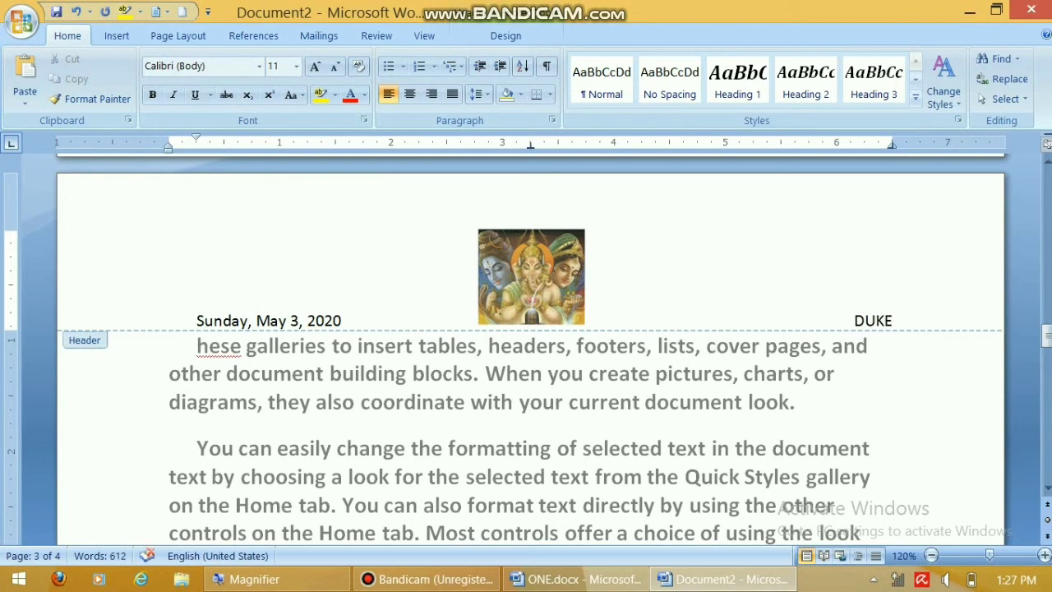
pyautogui.click(518, 20)
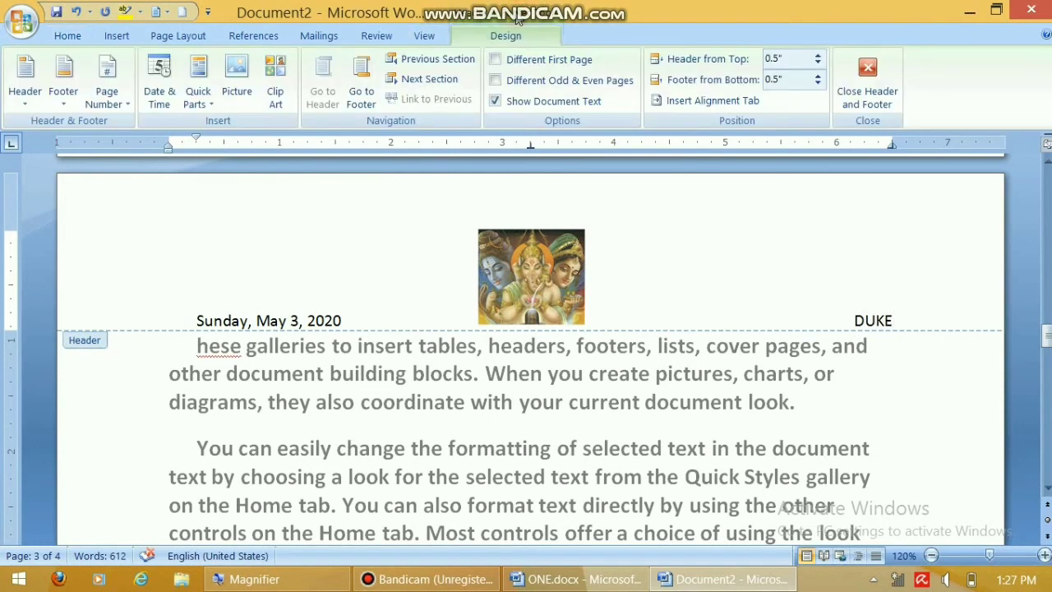
pyautogui.click(360, 92)
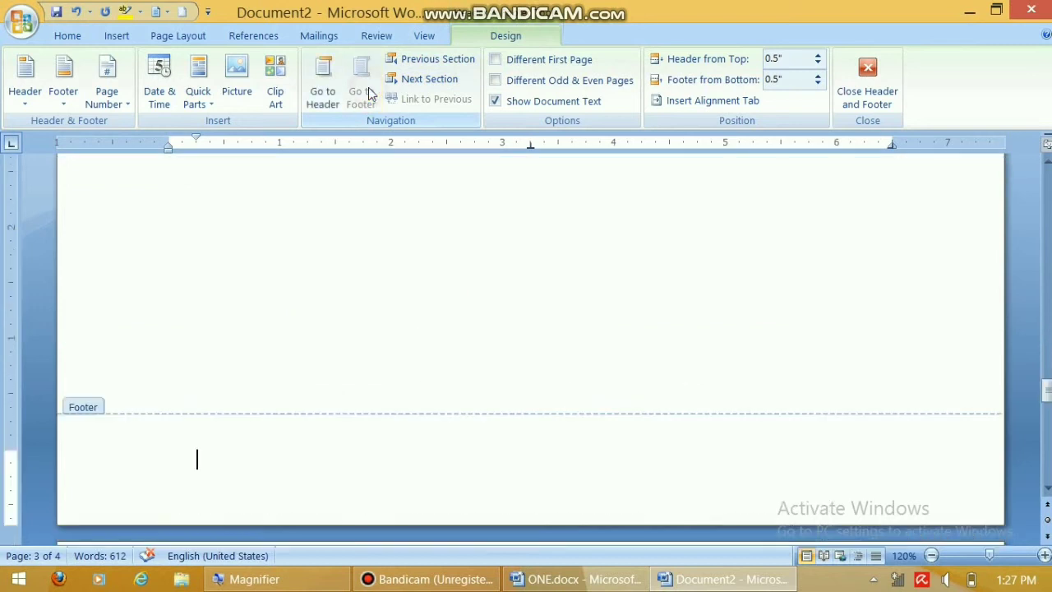
pyautogui.write('DUKE INFOSYS')
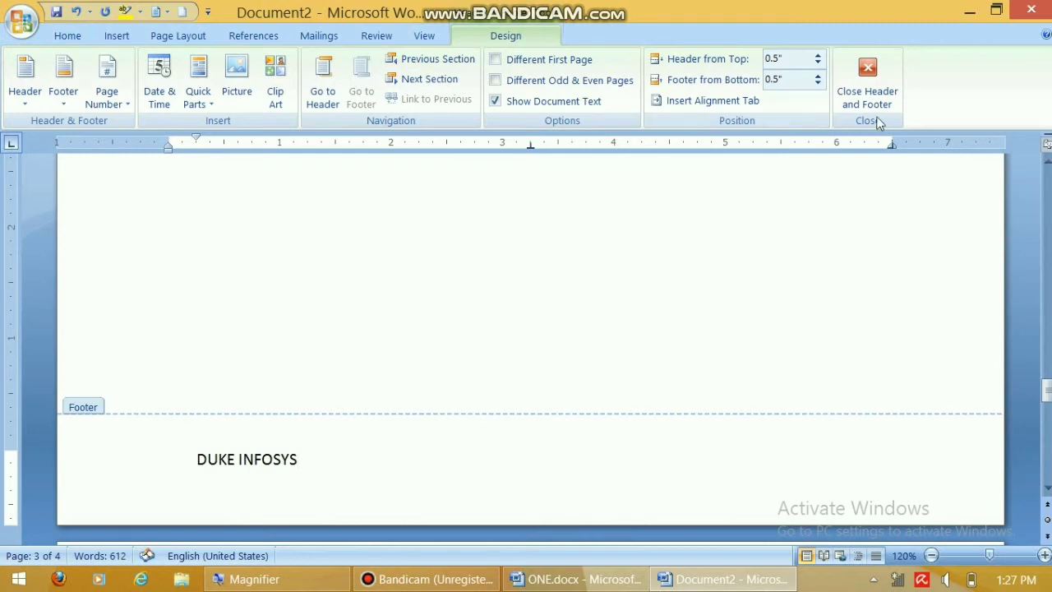
pyautogui.click(869, 90)
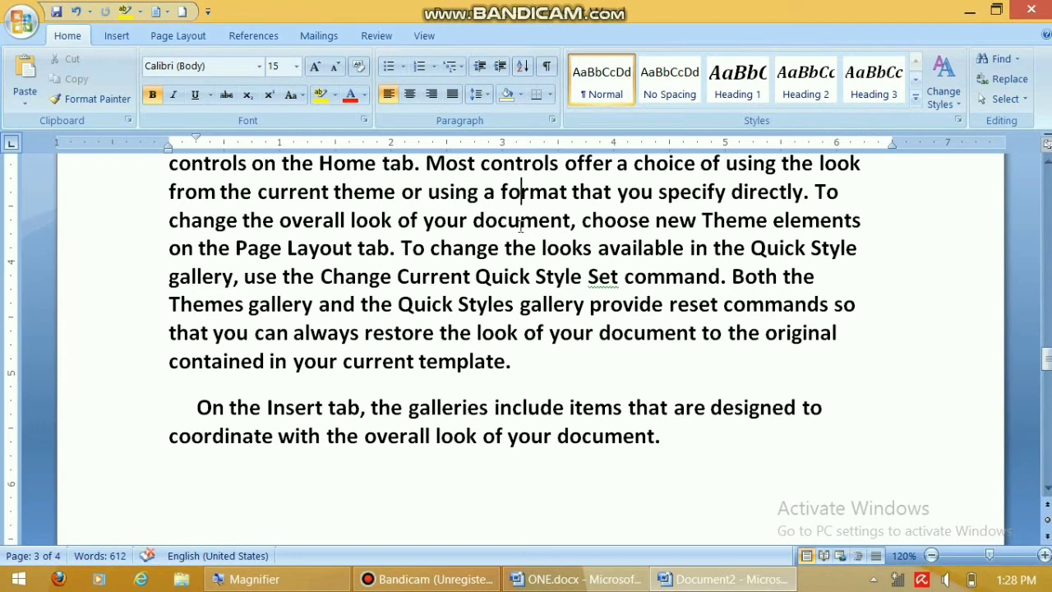
# Check the page's header and footer in print preview, and return to the editing view
pyautogui.hotkey('ctrl', 'F2')
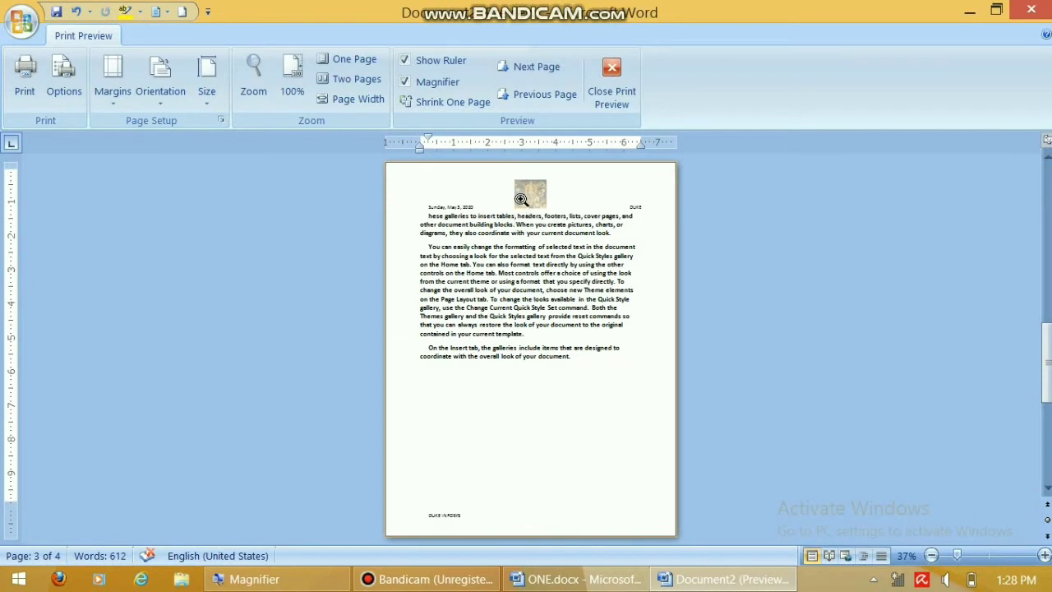
pyautogui.click(576, 258)
pyautogui.scroll(8, 712, 304)
pyautogui.scroll(-3, 718, 304)
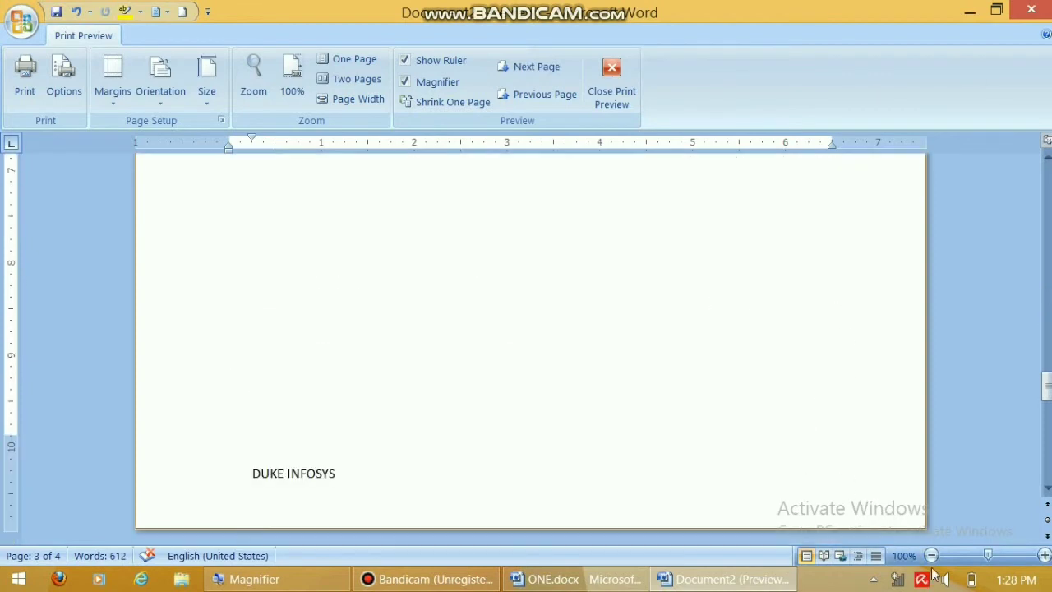
pyautogui.click(620, 90)
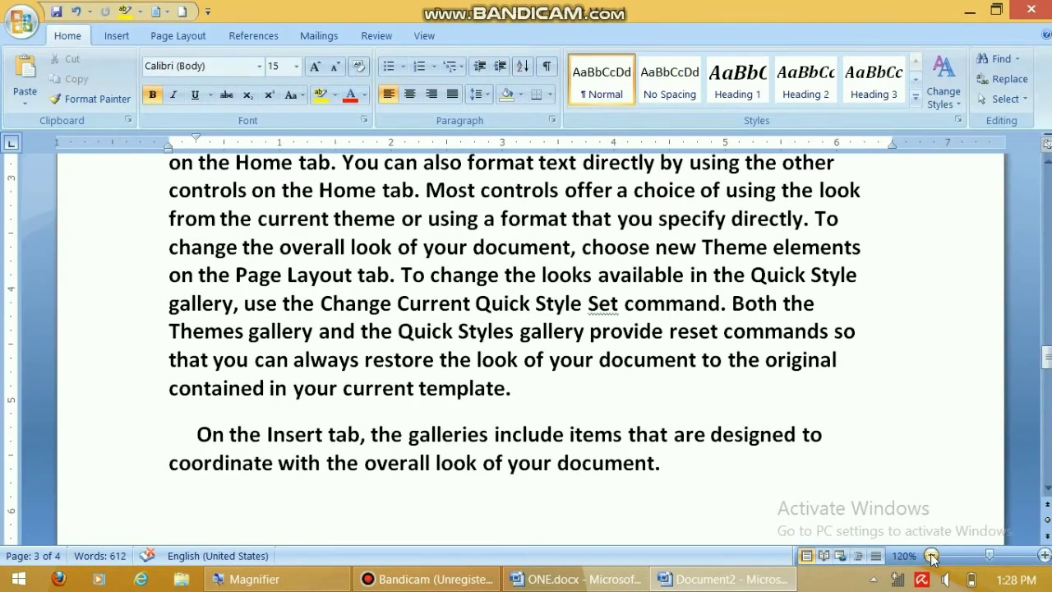
# Examine the header and footer across all four pages side by side, and return to the first page at 100% zoom
pyautogui.click(931, 555)
pyautogui.click(932, 555)
pyautogui.click(931, 556)
pyautogui.click(931, 555)
pyautogui.click(932, 556)
pyautogui.click(931, 556)
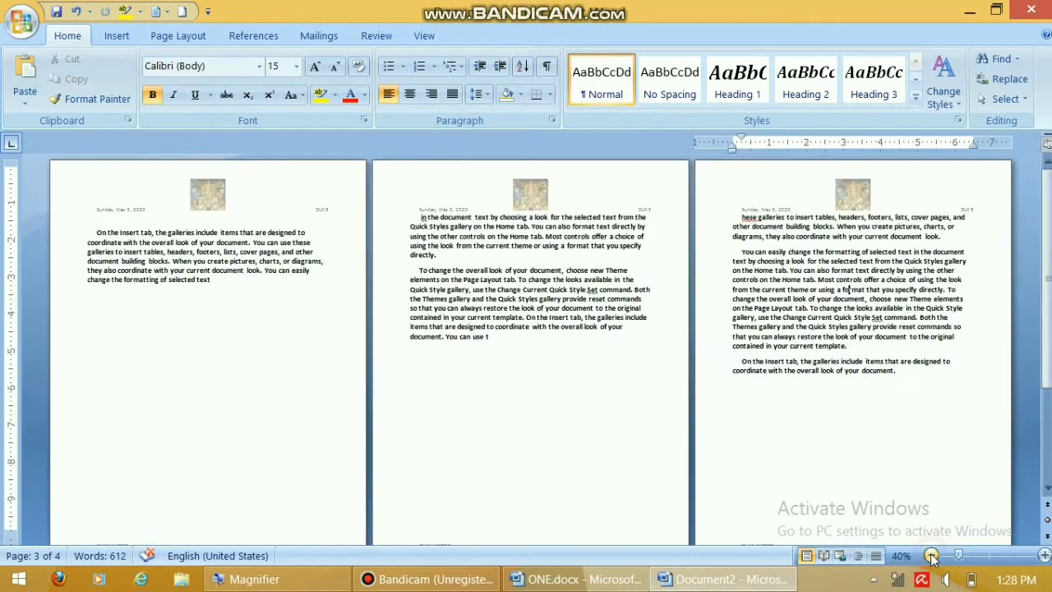
pyautogui.click(931, 555)
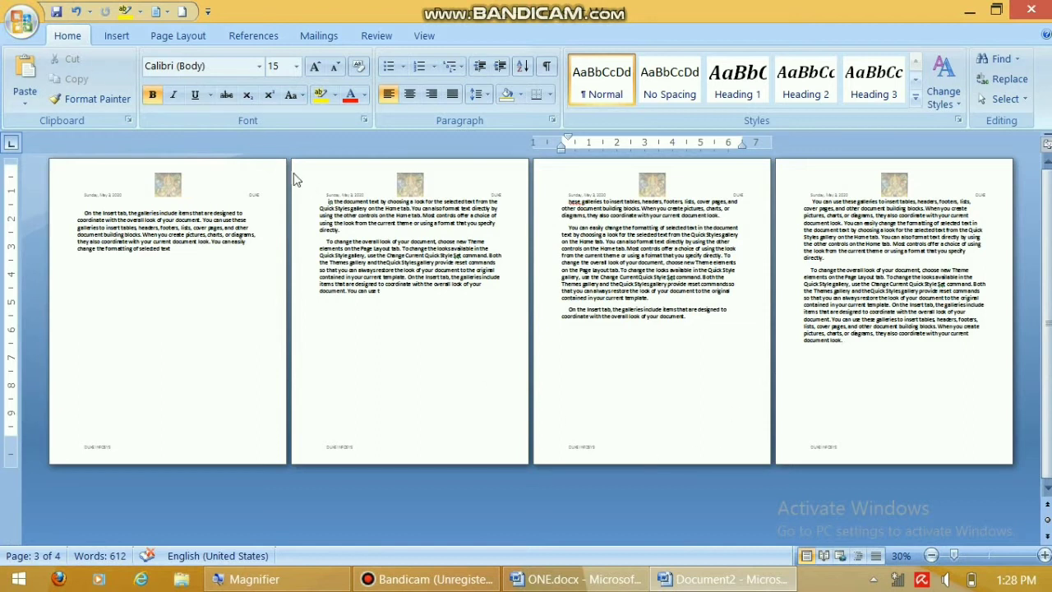
pyautogui.click(187, 262)
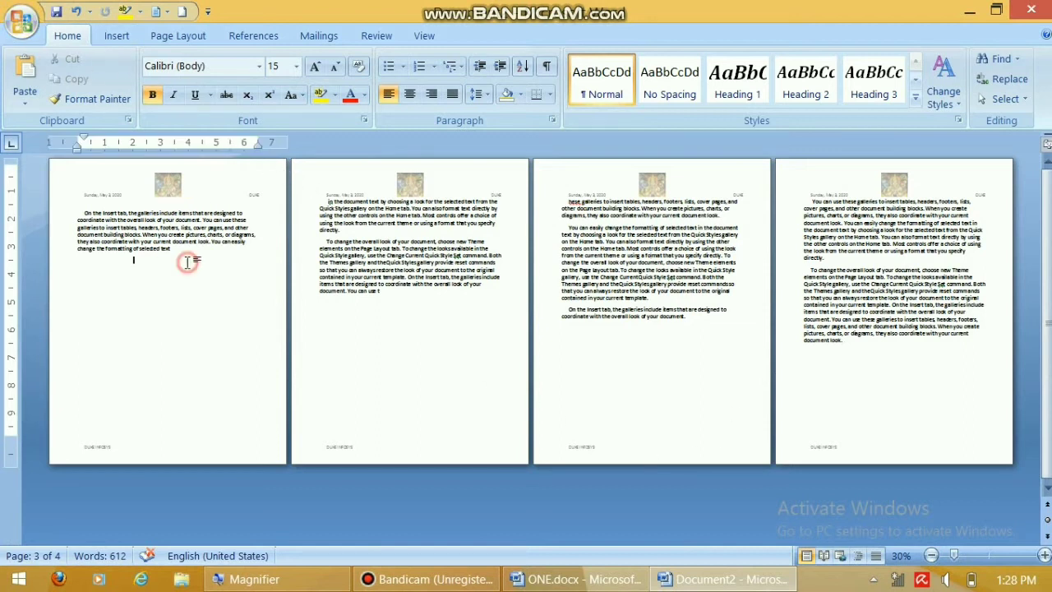
pyautogui.click(1043, 556)
pyautogui.click(1044, 557)
pyautogui.click(1044, 557)
pyautogui.click(1044, 556)
pyautogui.click(1044, 557)
pyautogui.click(1043, 557)
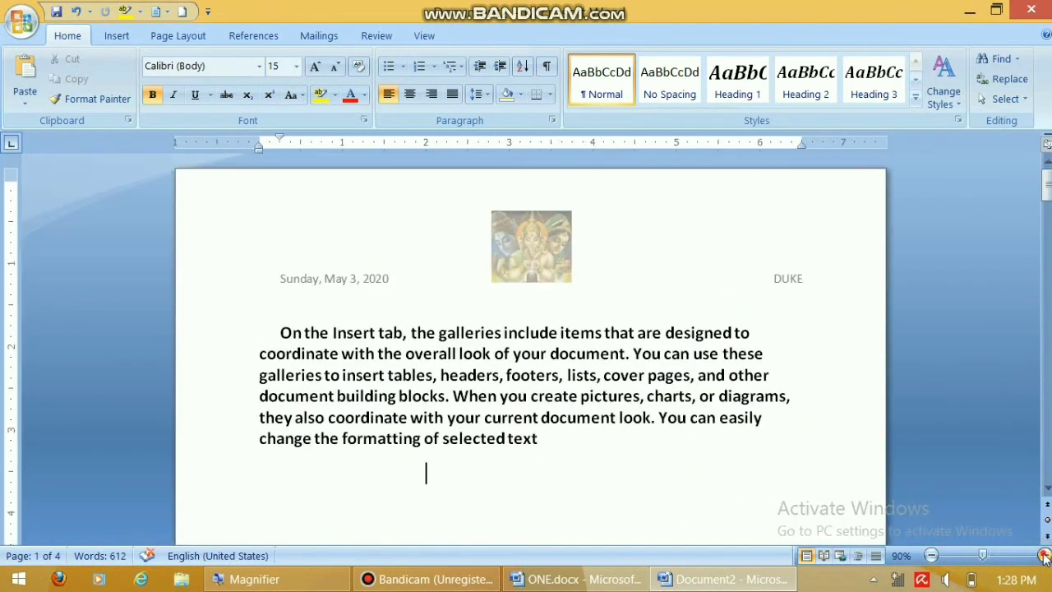
pyautogui.click(1043, 557)
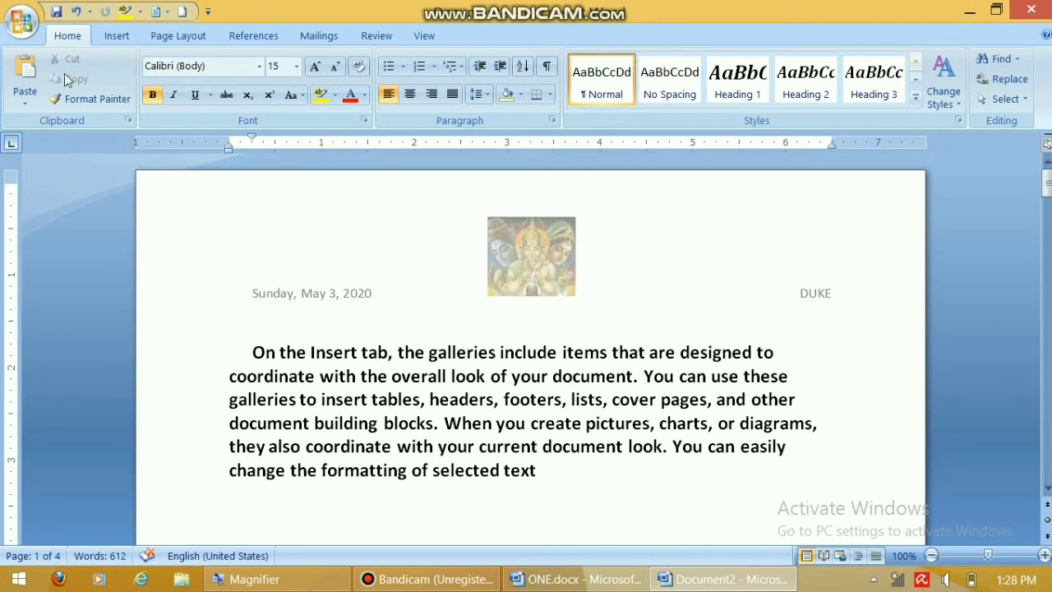
# Remove both the header and the footer from the document
pyautogui.click(115, 34)
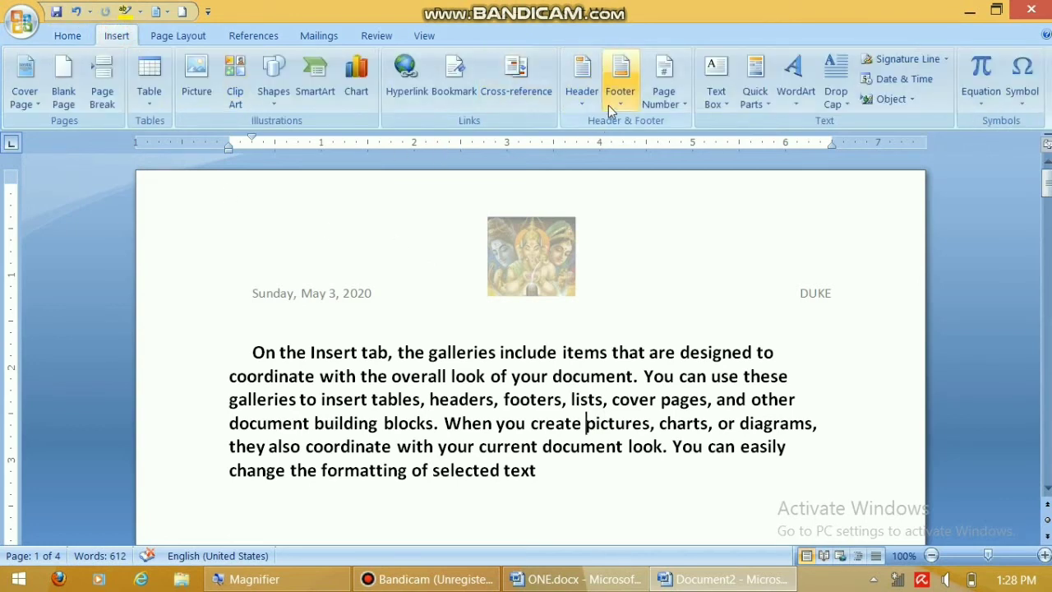
pyautogui.click(580, 106)
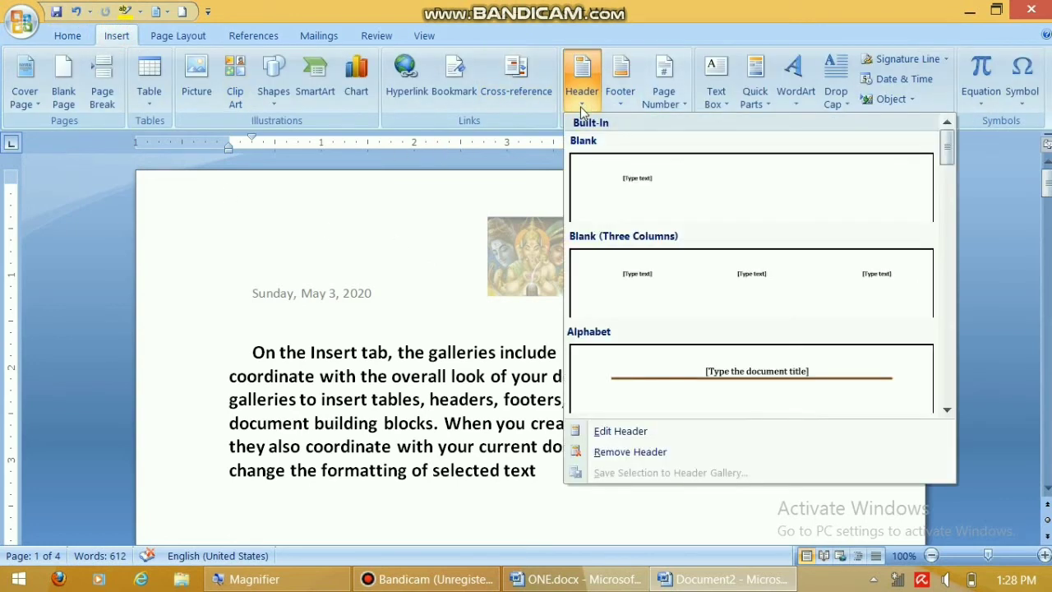
pyautogui.click(639, 452)
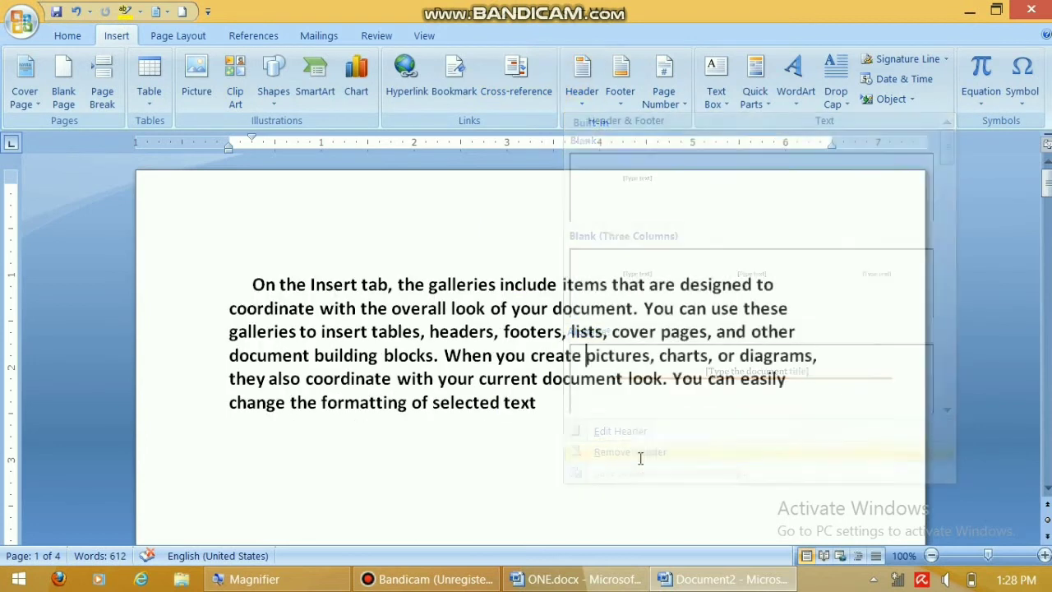
pyautogui.click(615, 102)
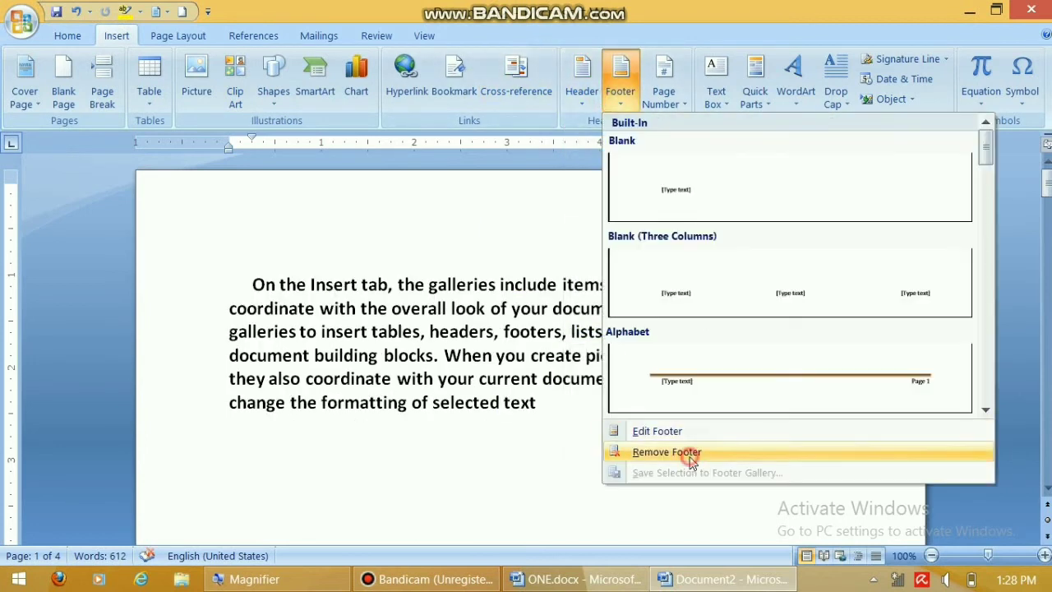
pyautogui.click(688, 457)
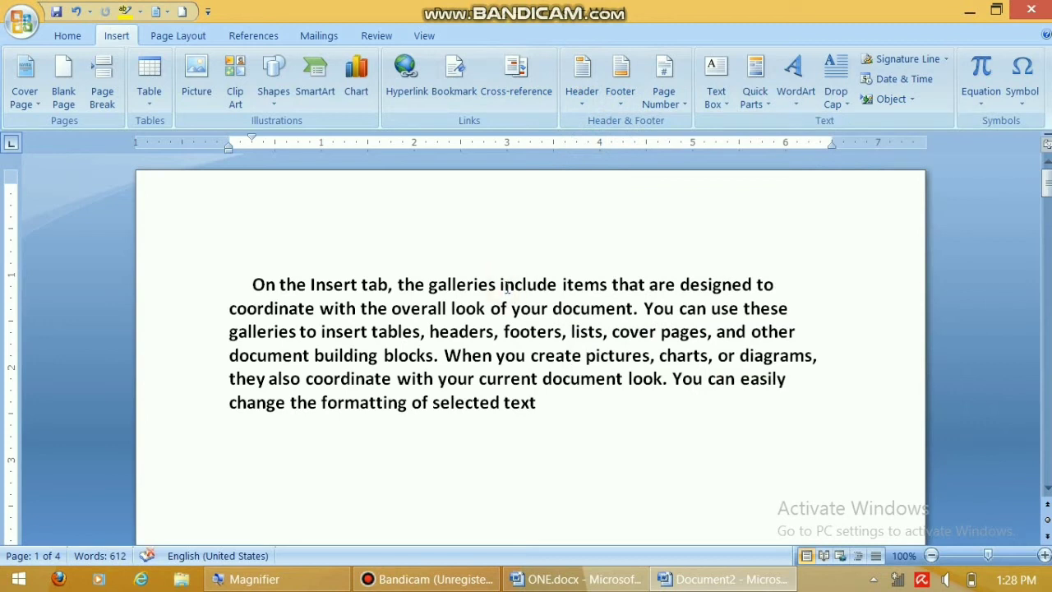
# Add page numbers at the top of the pages in the Plain Number 2 style, return to the body and check the second page's number
pyautogui.click(667, 102)
pyautogui.moveTo(668, 124)
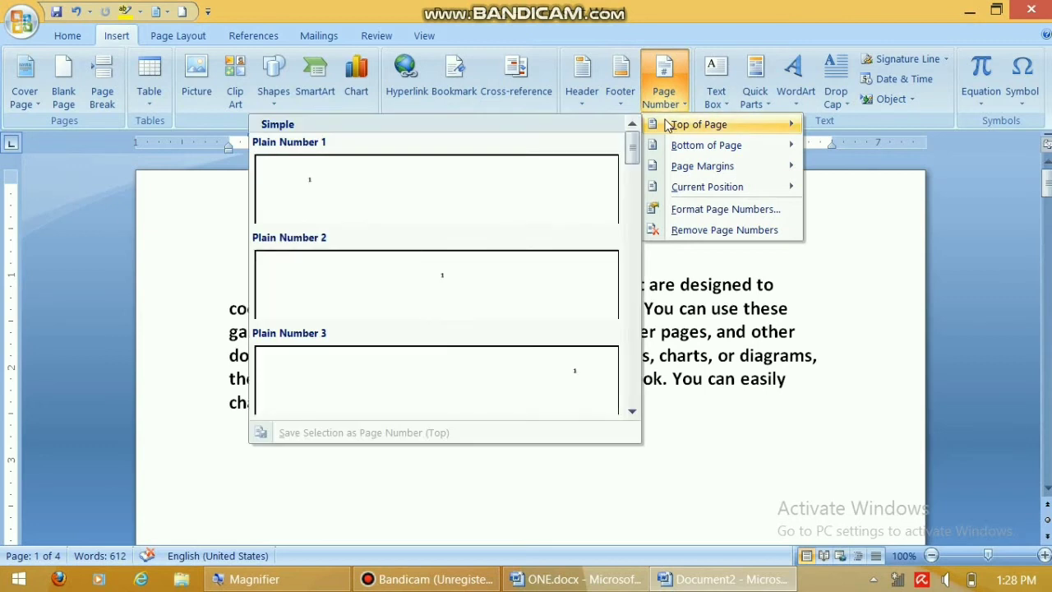
pyautogui.click(510, 273)
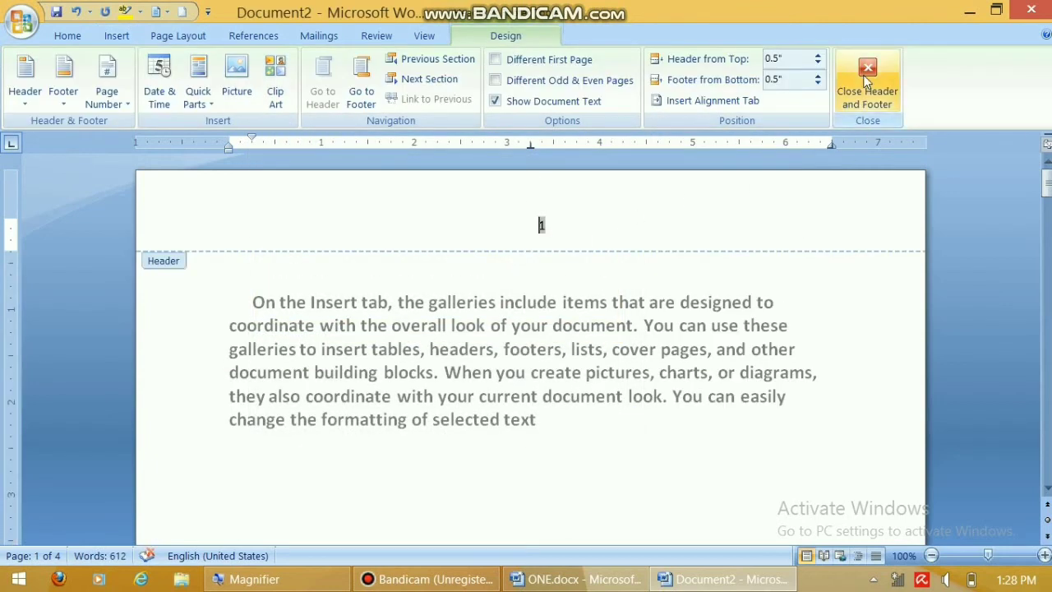
pyautogui.click(867, 79)
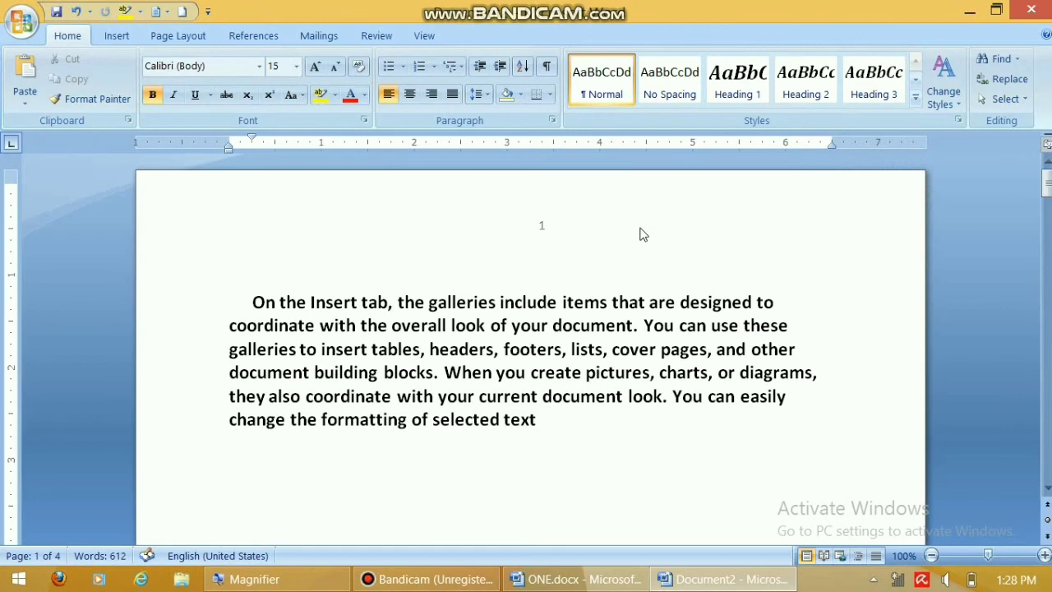
pyautogui.moveTo(1045, 196); pyautogui.dragTo(1029, 269)
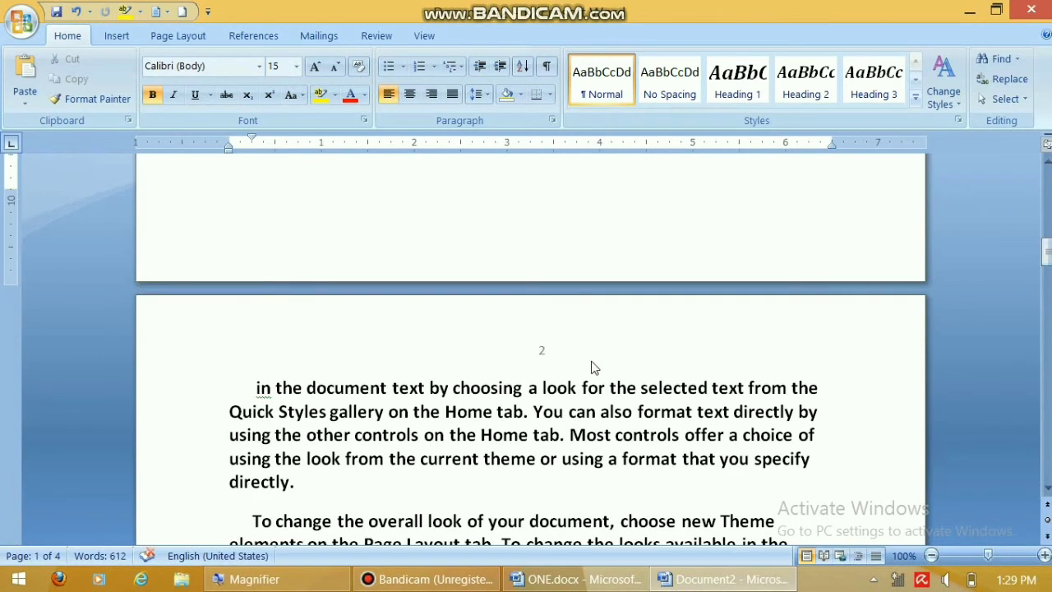
# Change the page number format to "A, B, C, ..." and check the first page's number
pyautogui.click(116, 36)
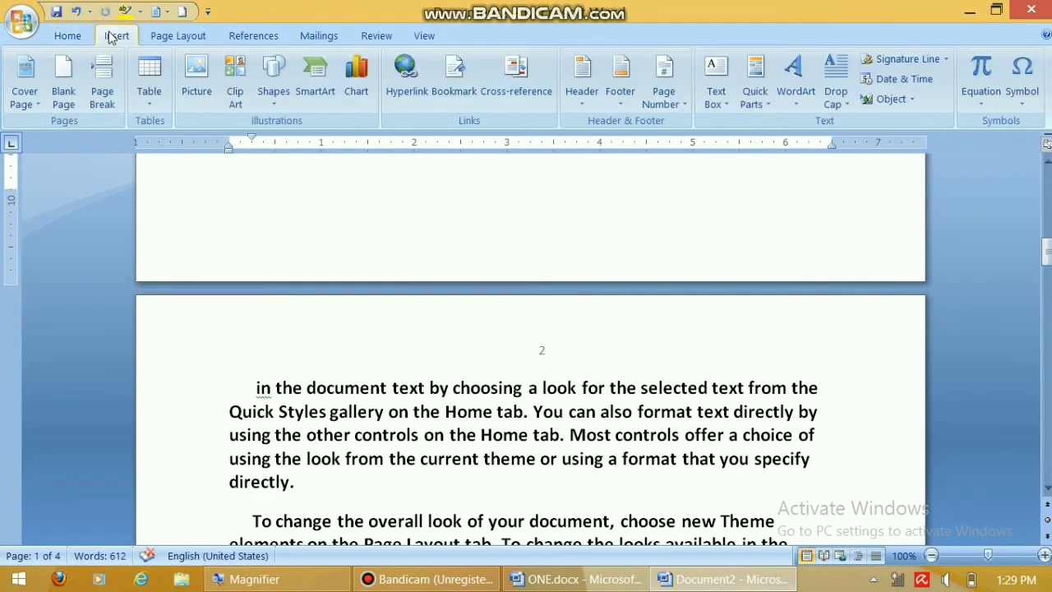
pyautogui.click(667, 104)
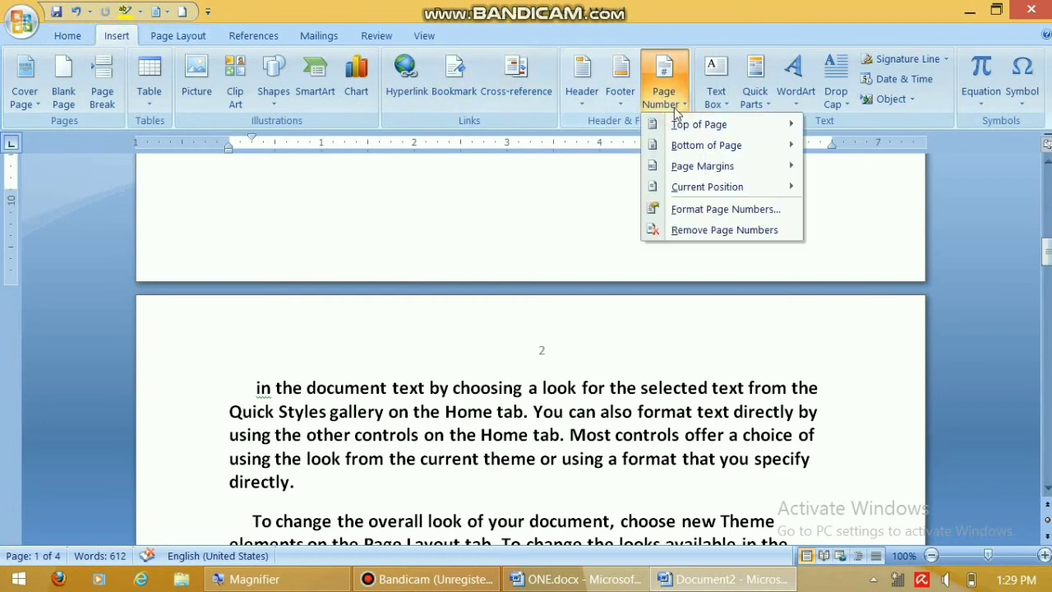
pyautogui.click(684, 210)
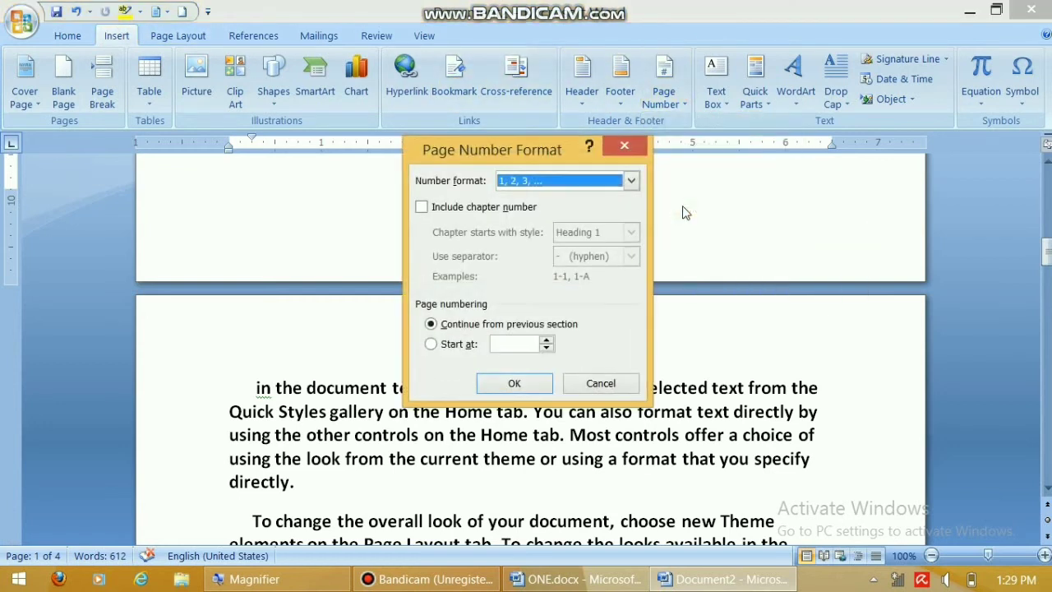
pyautogui.click(579, 184)
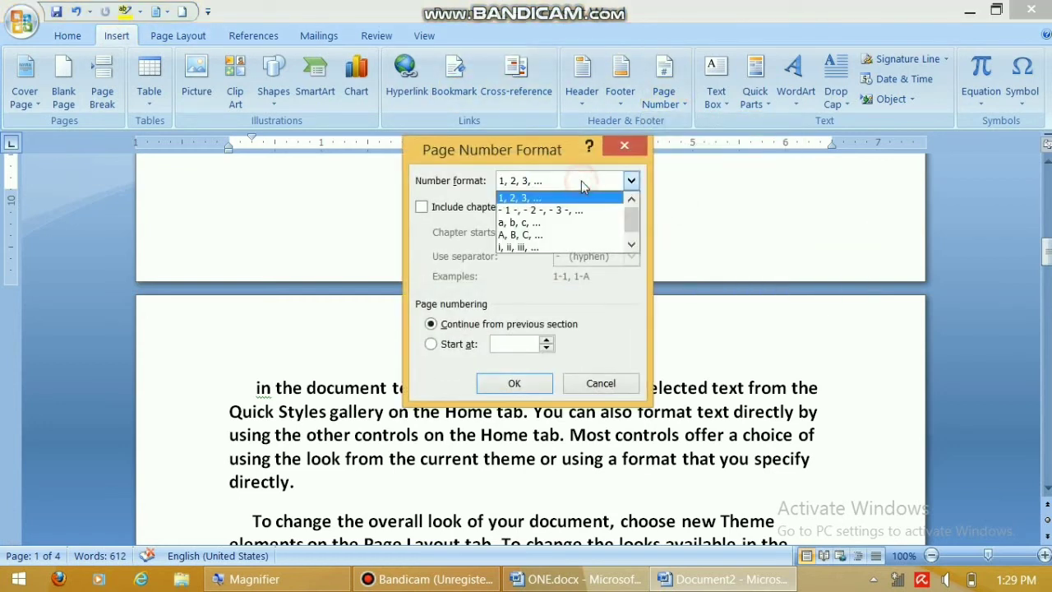
pyautogui.click(542, 236)
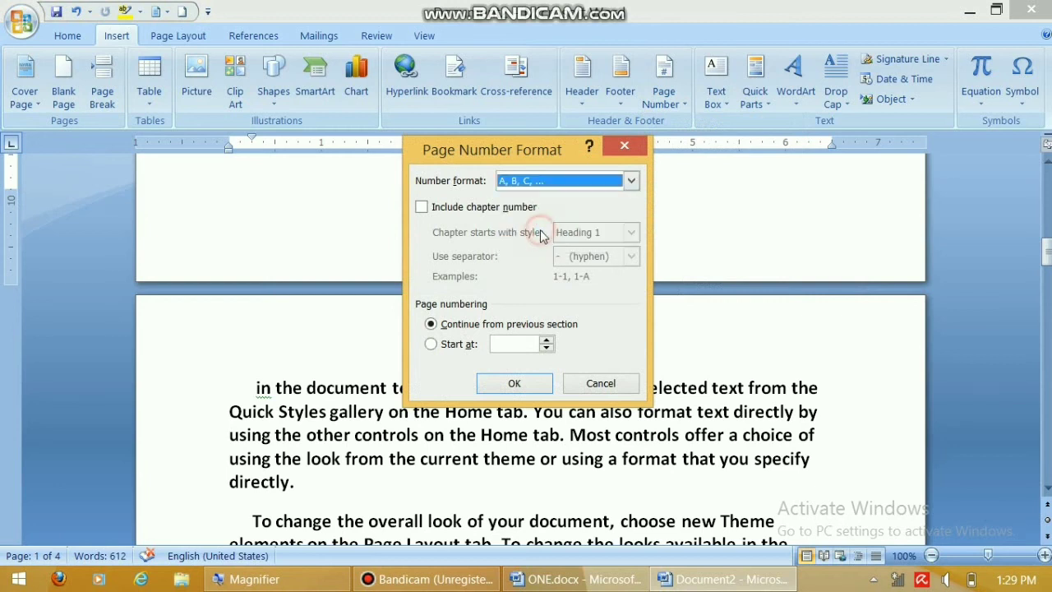
pyautogui.click(540, 383)
pyautogui.scroll(2, 618, 330)
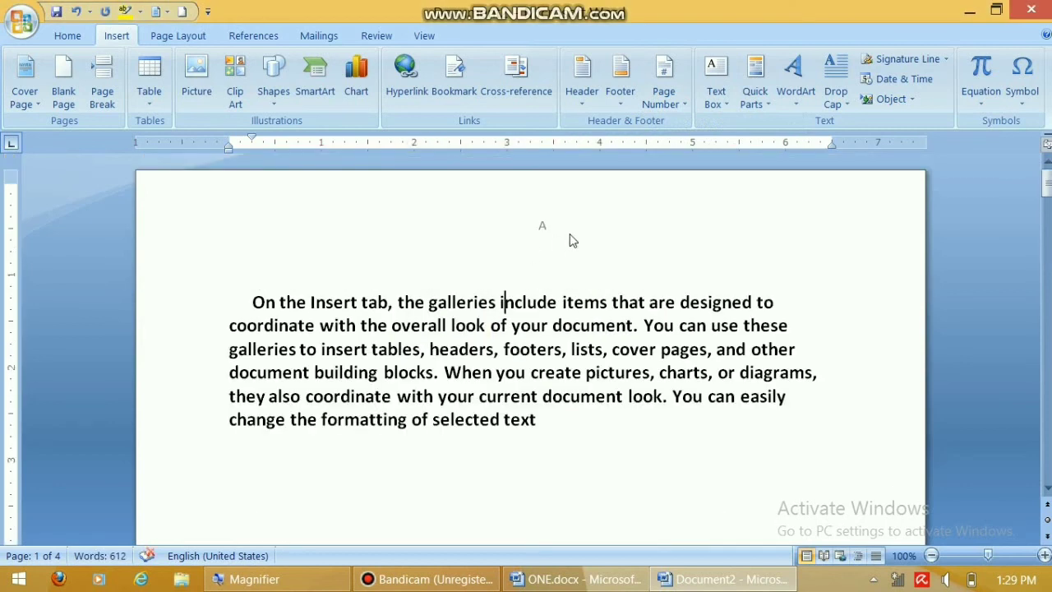